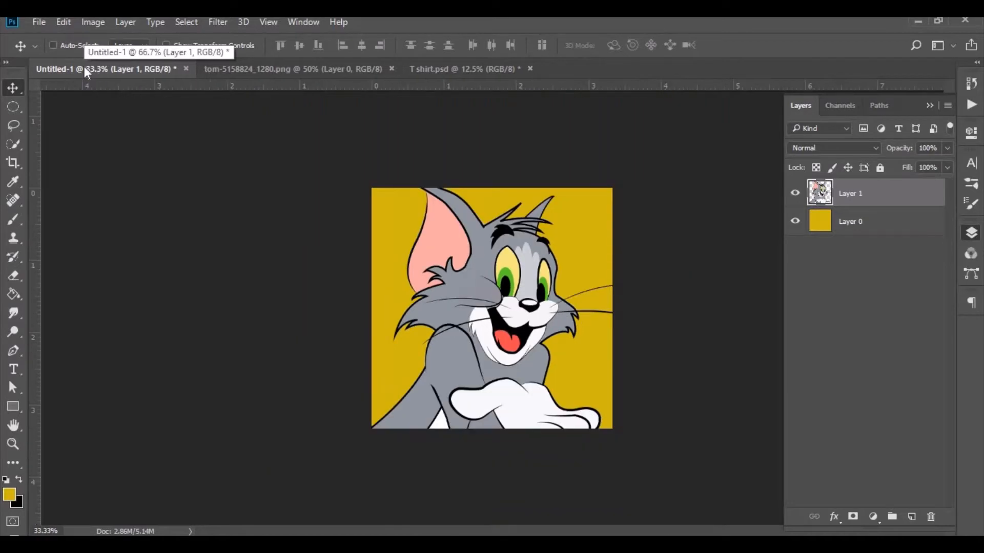
- Scale the cat layer down to about 20% and move it to the upper middle of the canvas
left_click(63, 22)
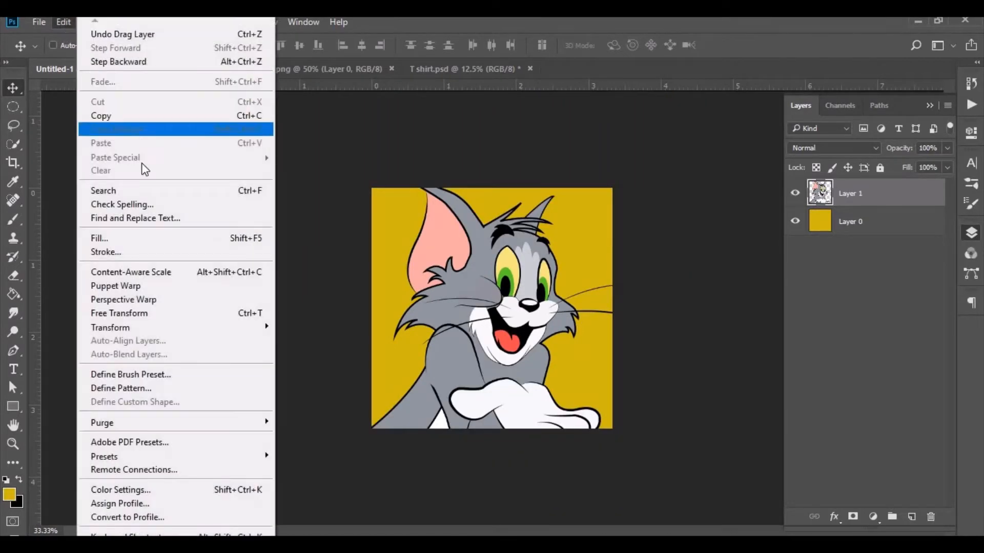
left_click(161, 312)
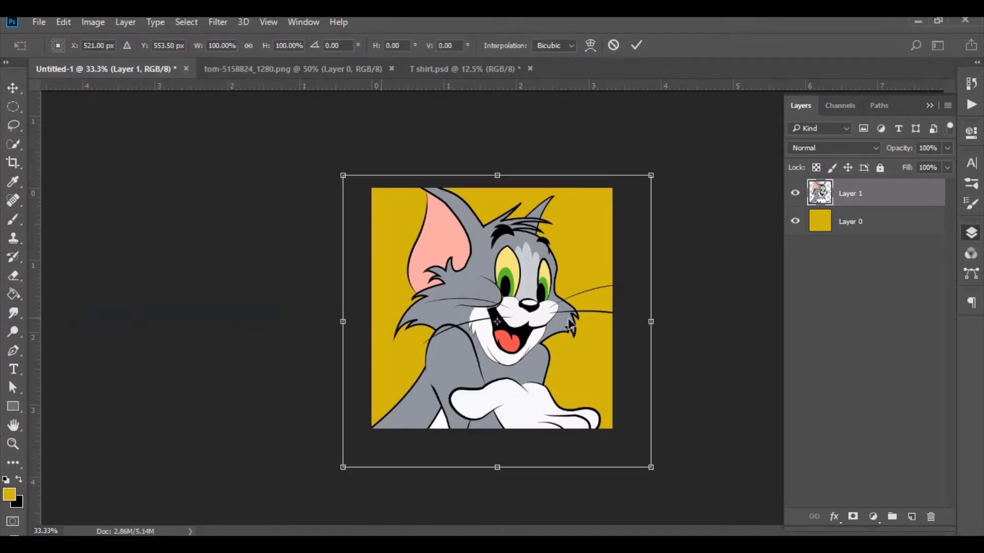
left_click_drag(626, 454, 518, 373)
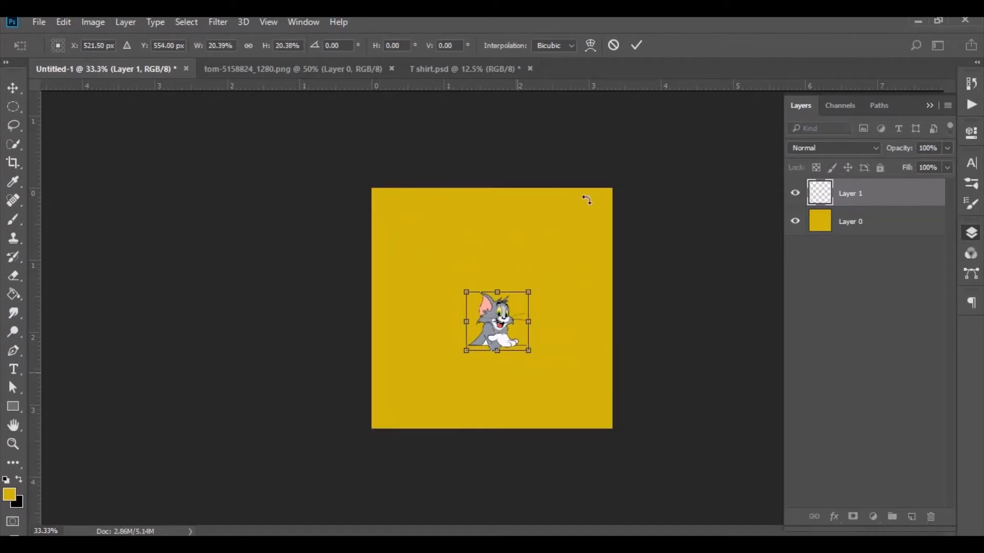
left_click(637, 45)
left_click_drag(499, 318, 492, 275)
- Enlarge the cat proportionally around its centre to about 141%
key("ctrl+plus")
key("ctrl+plus")
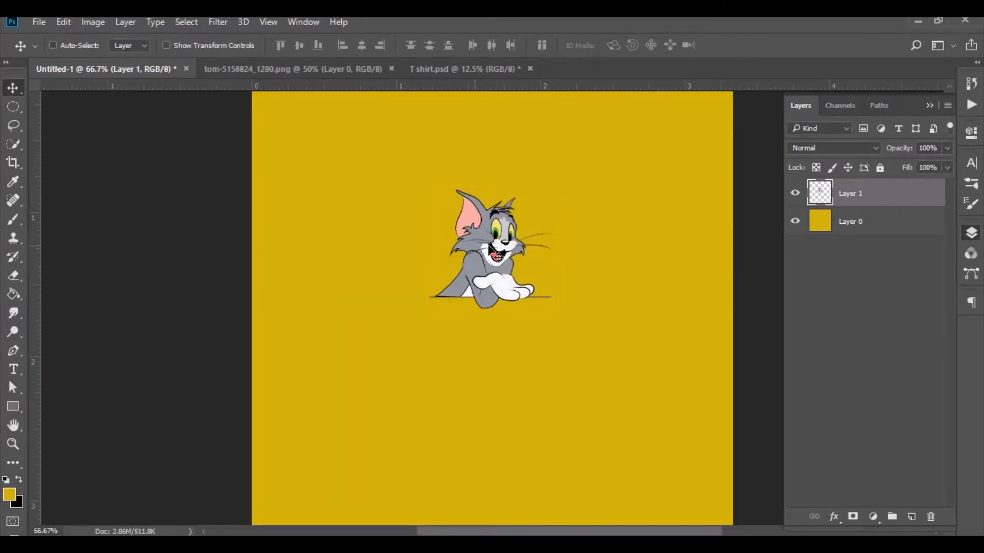
key("ctrl+t")
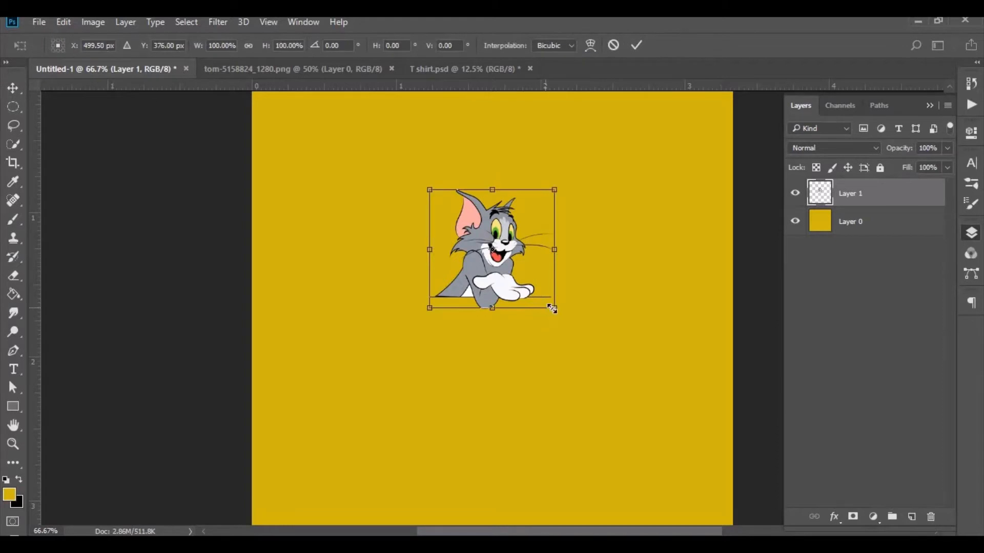
left_click_drag(552, 308, 578, 333)
left_click(636, 45)
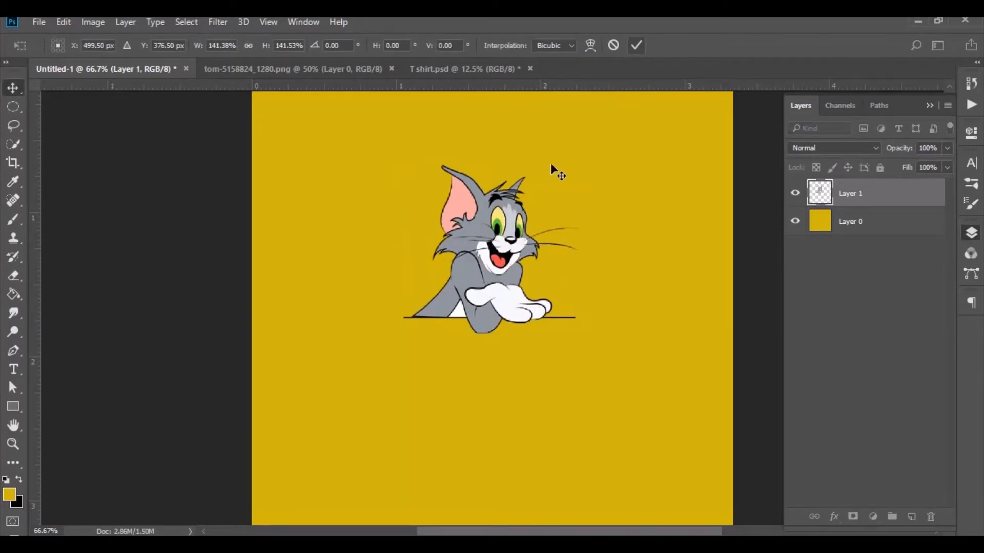
- Place three closely spaced vertical guides in the empty area to the left of the cat
left_click(15, 406)
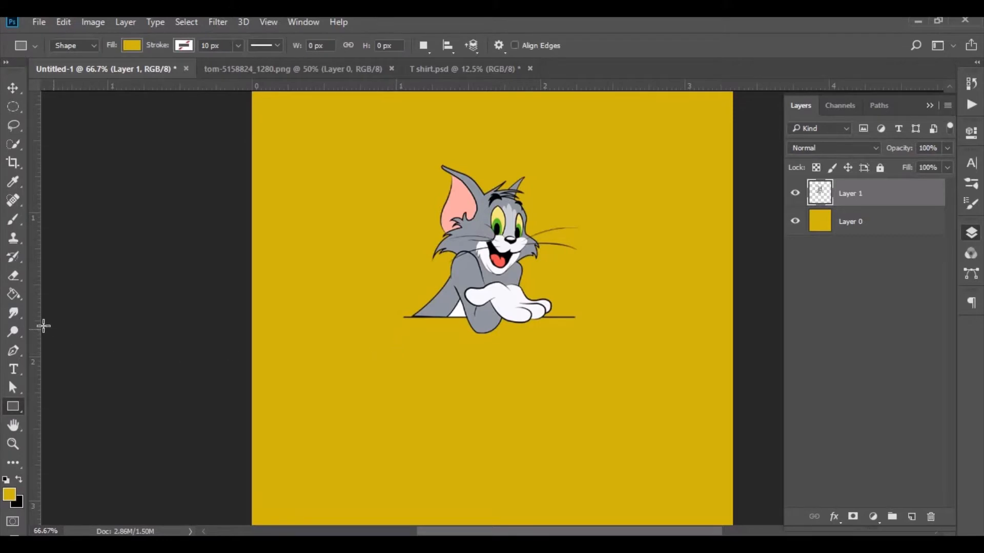
left_click_drag(51, 324, 315, 354)
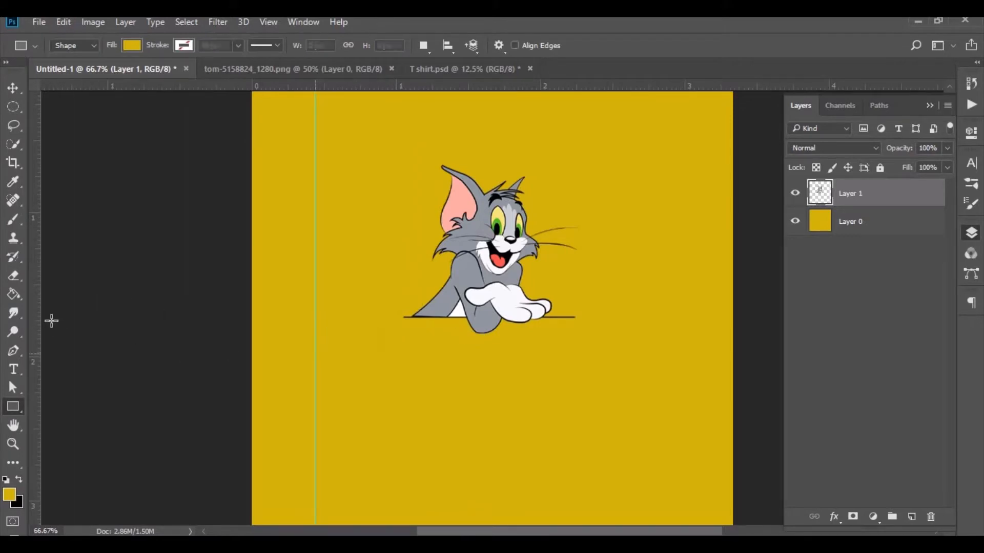
left_click_drag(43, 315, 311, 333)
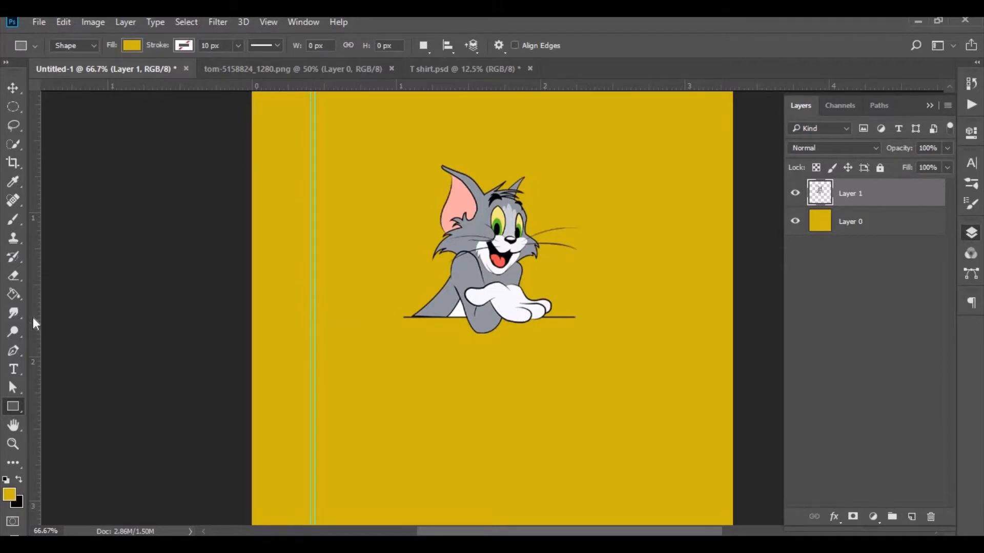
left_click_drag(33, 321, 320, 338)
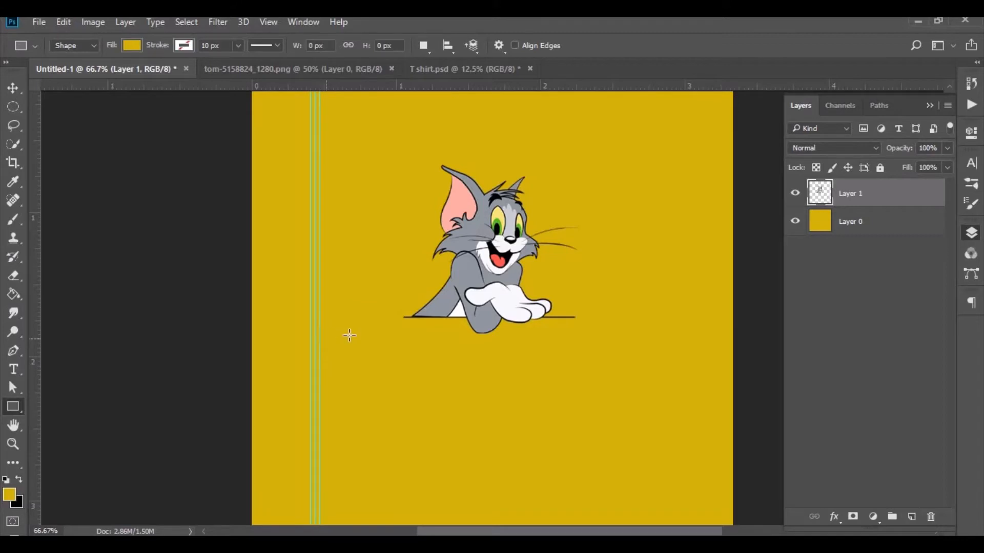
- Draw a narrow six-point Pen shape along the guides, about 18 × 251 px with pointed ends, and fill it black
key("ctrl+plus")
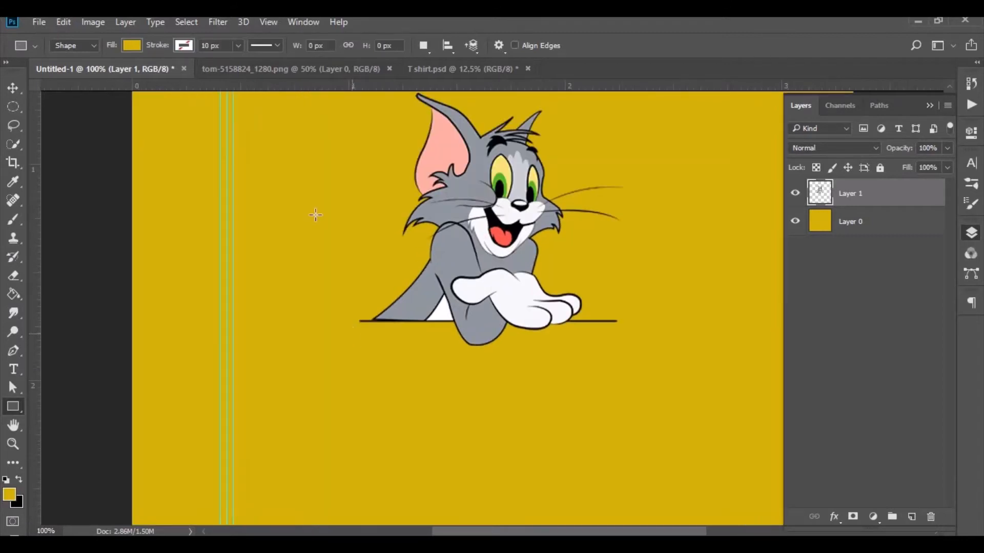
left_click(14, 350)
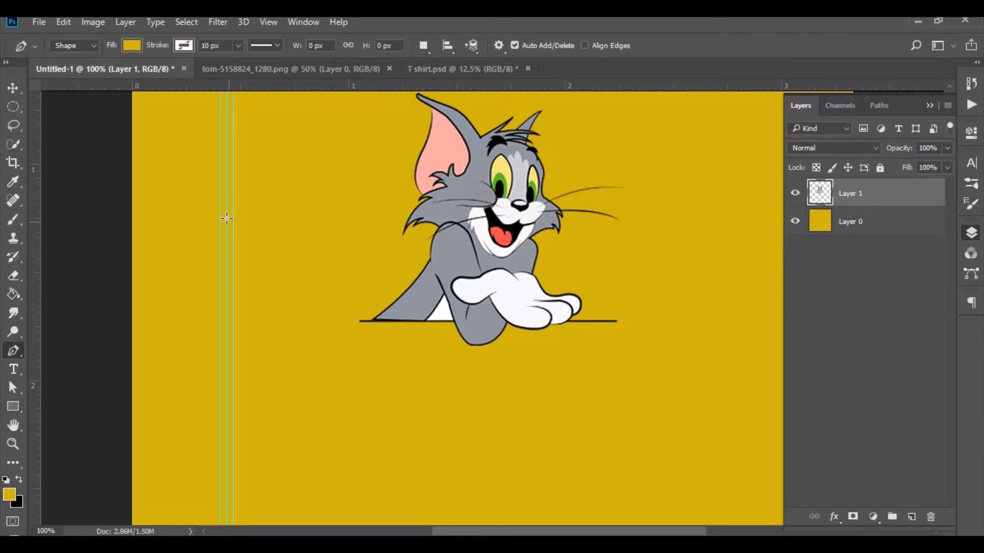
left_click(220, 251)
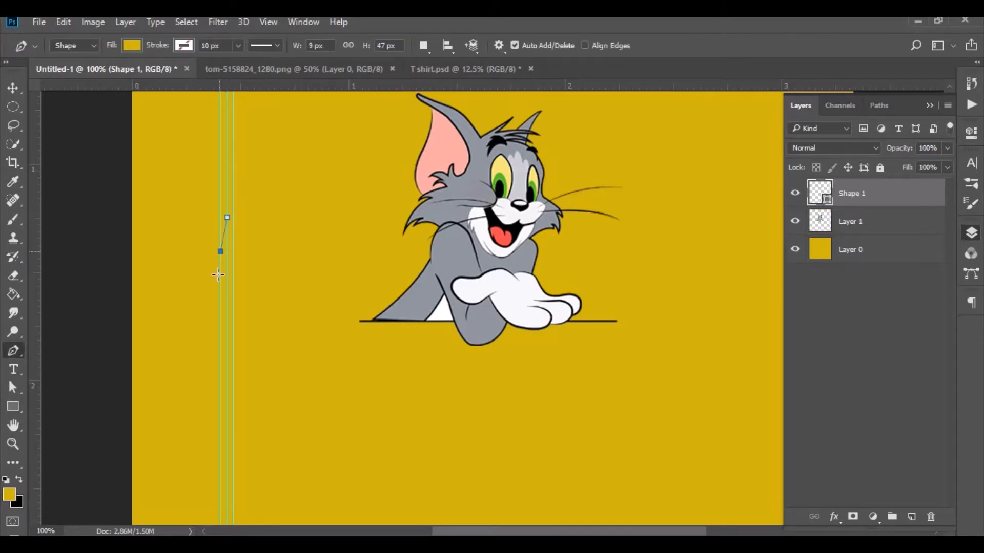
left_click(220, 349)
left_click(227, 398)
left_click(233, 348)
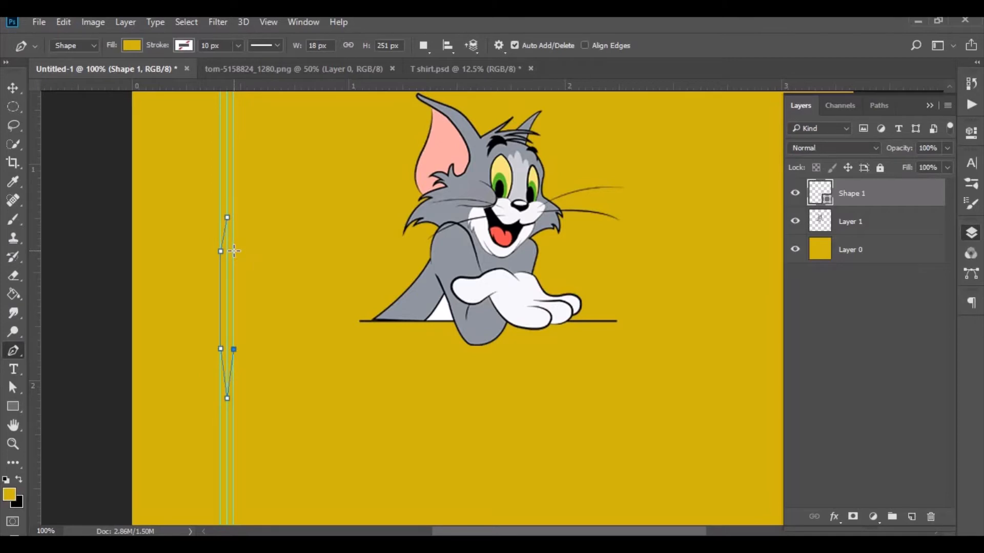
left_click(234, 251)
left_click(227, 218)
left_click(132, 45)
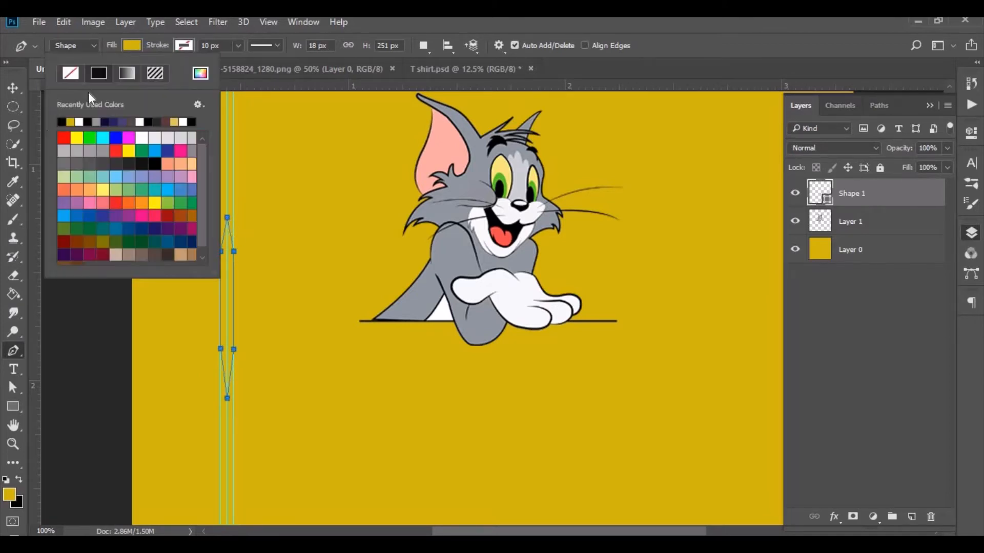
left_click(61, 122)
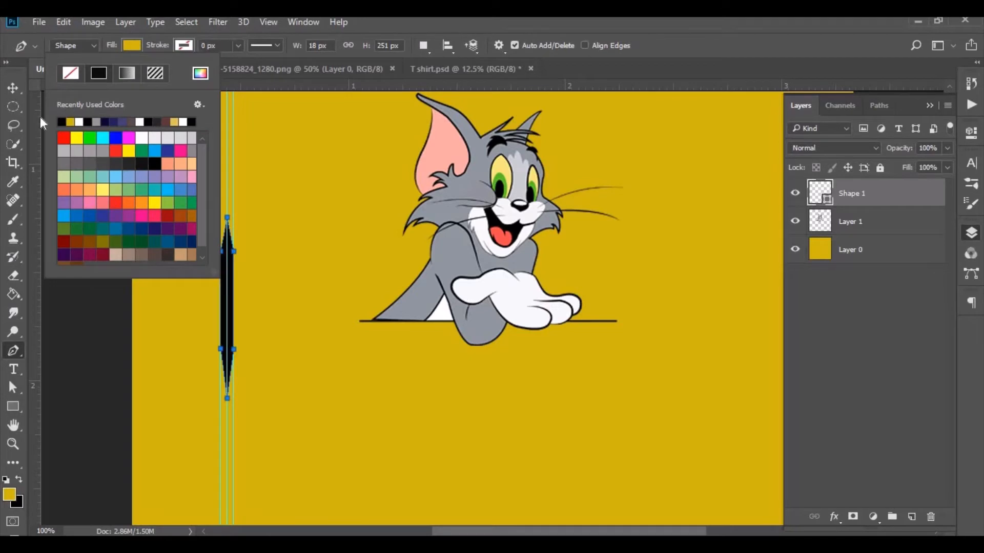
- Remove the three vertical guides and squeeze the black shape to about 16.67% width, making a thin tapered line
left_click(17, 85)
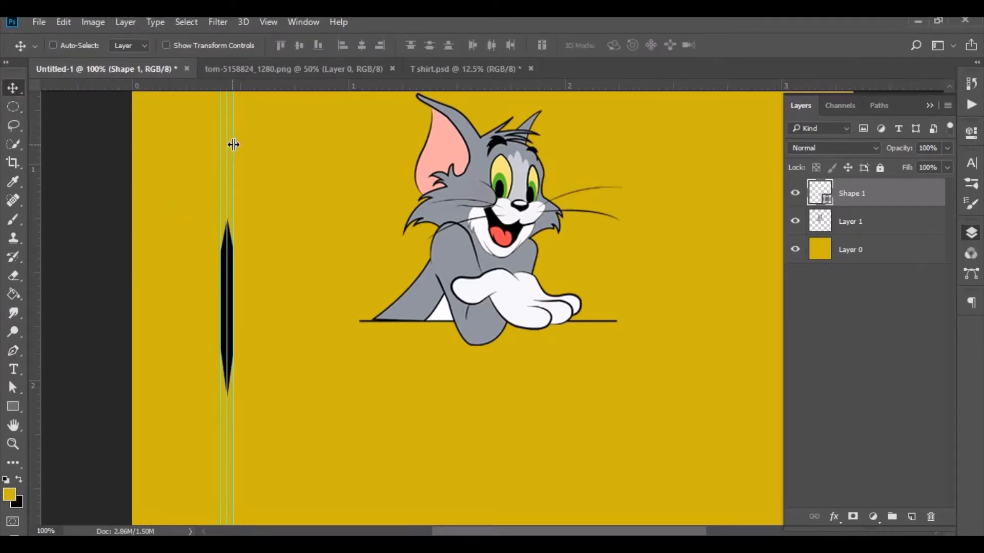
left_click_drag(233, 145, 222, 82)
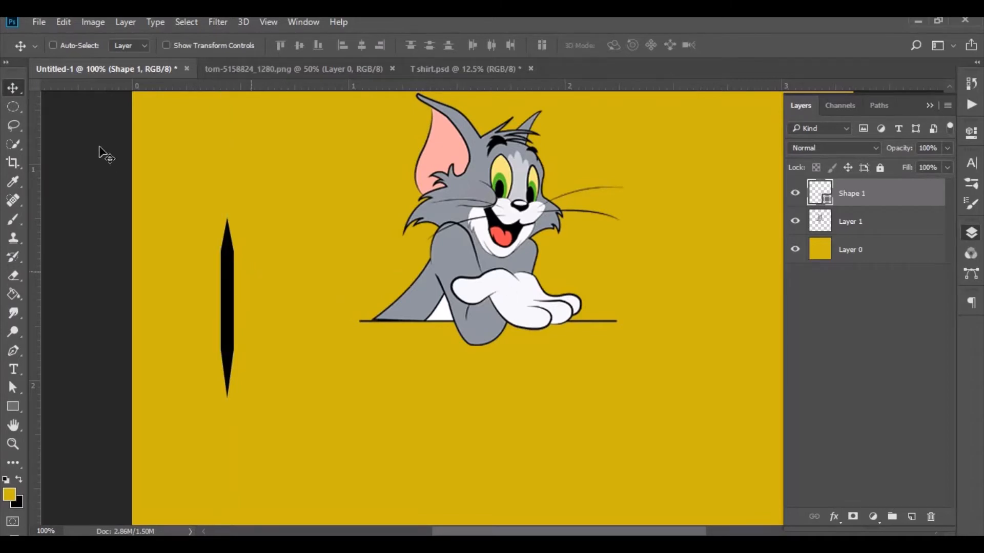
left_click(64, 23)
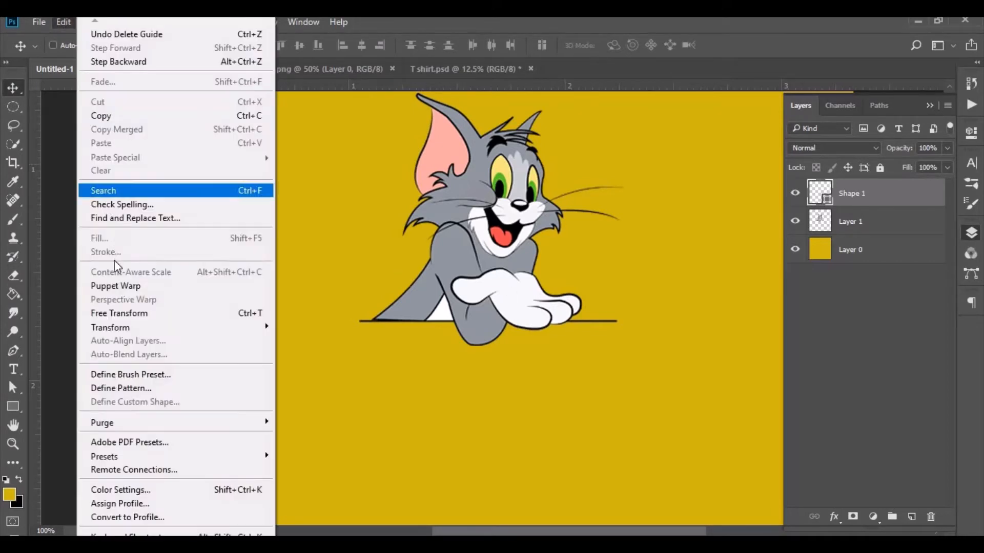
left_click(131, 313)
left_click_drag(237, 307, 226, 307)
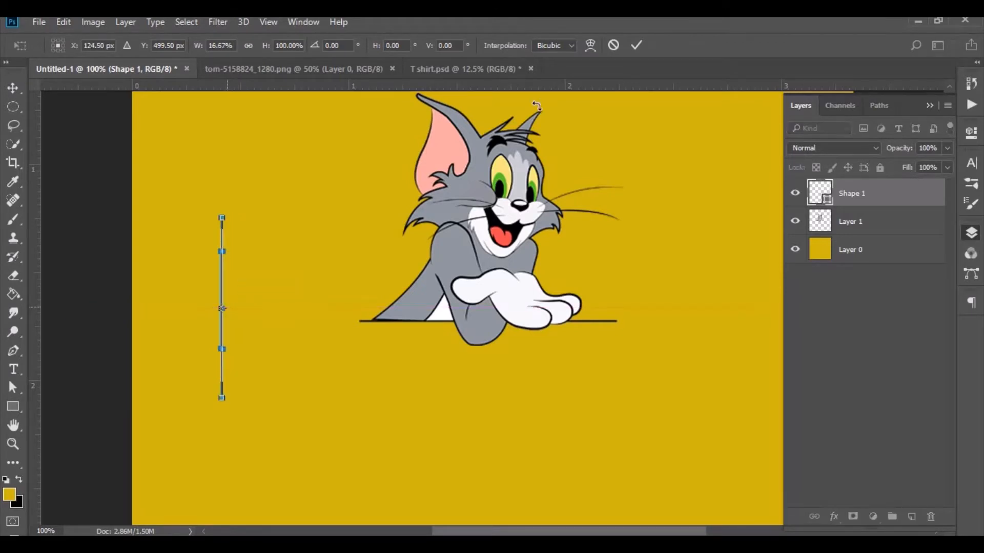
left_click(635, 46)
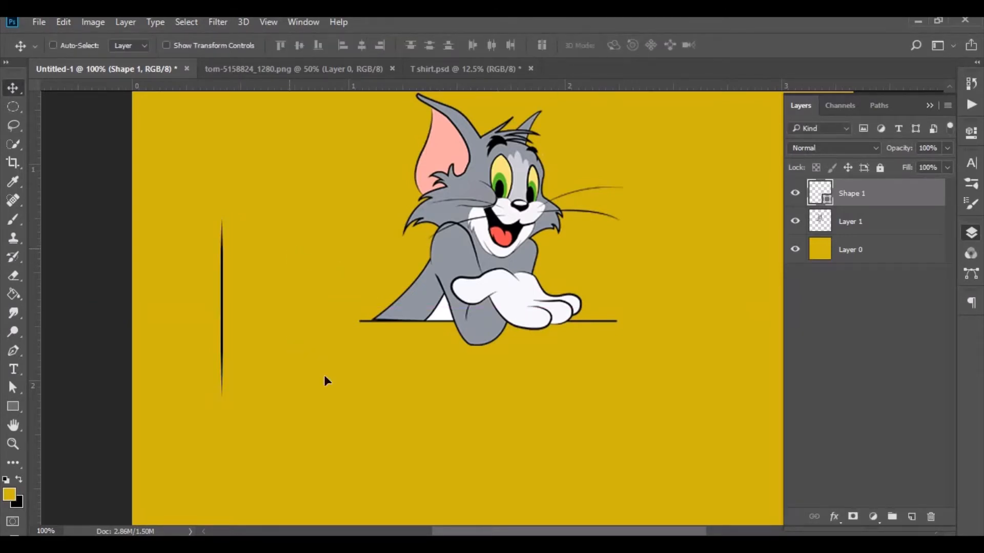
- Move the tapered line under the left end of the cat's ledge and recolour it with the ledge's sampled colour, 0e0d03
left_click_drag(291, 252, 424, 360)
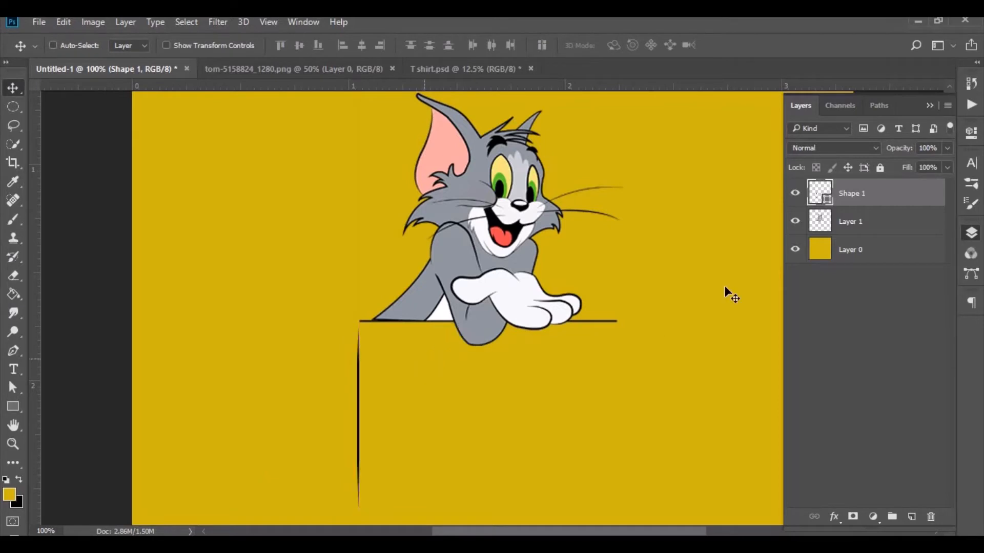
double_click(820, 193)
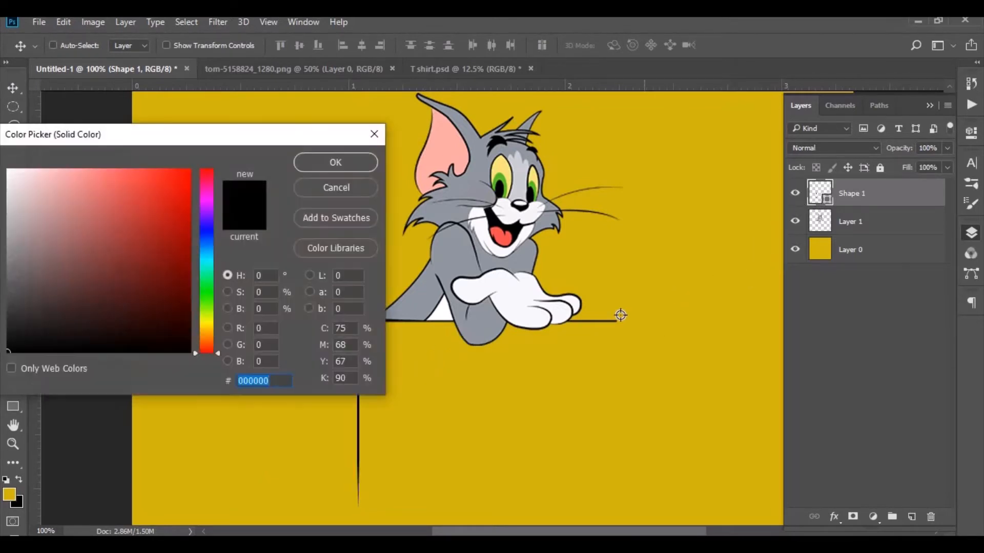
left_click(615, 321)
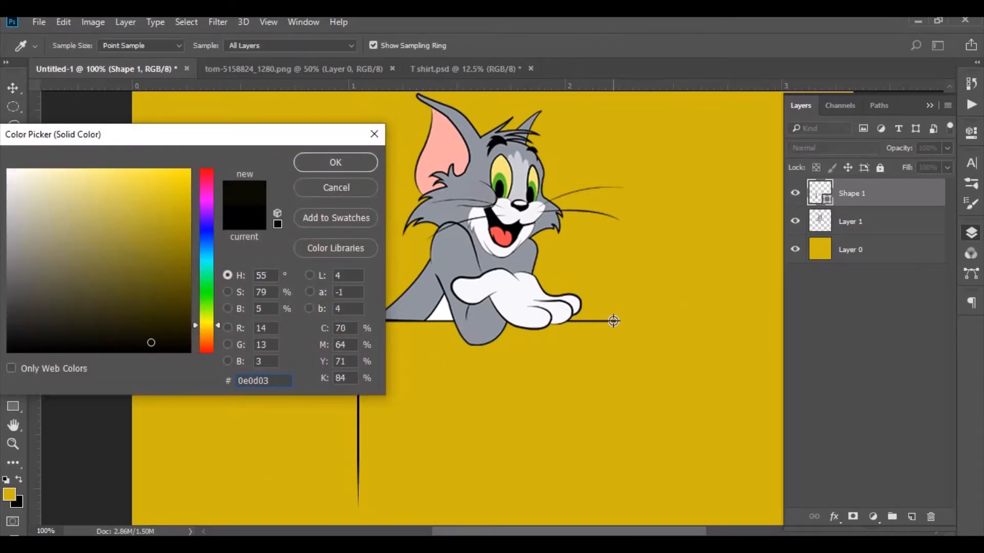
left_click(339, 160)
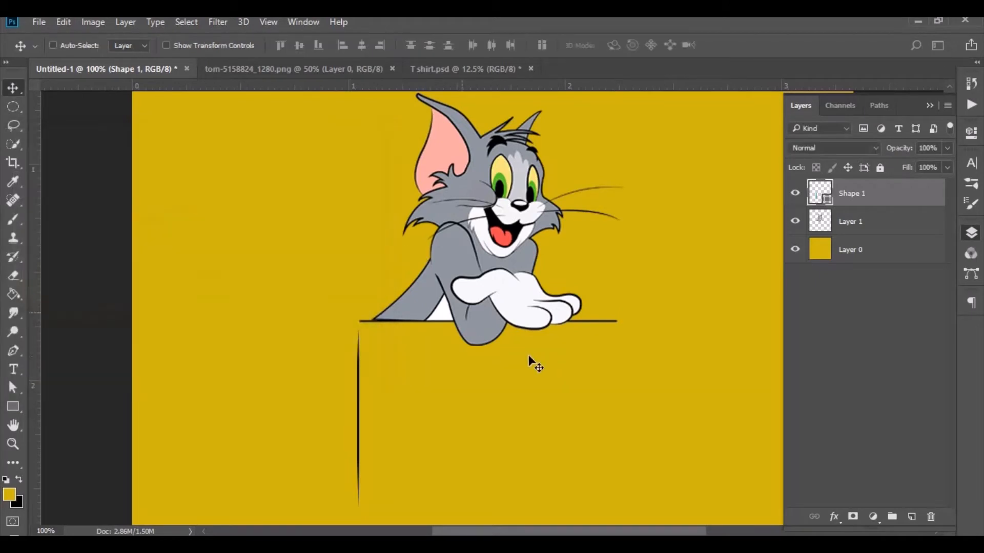
- Duplicate the vertical line and align the copy under the right end of the cat's ledge
key("ctrl+minus")
key("ctrl+minus")
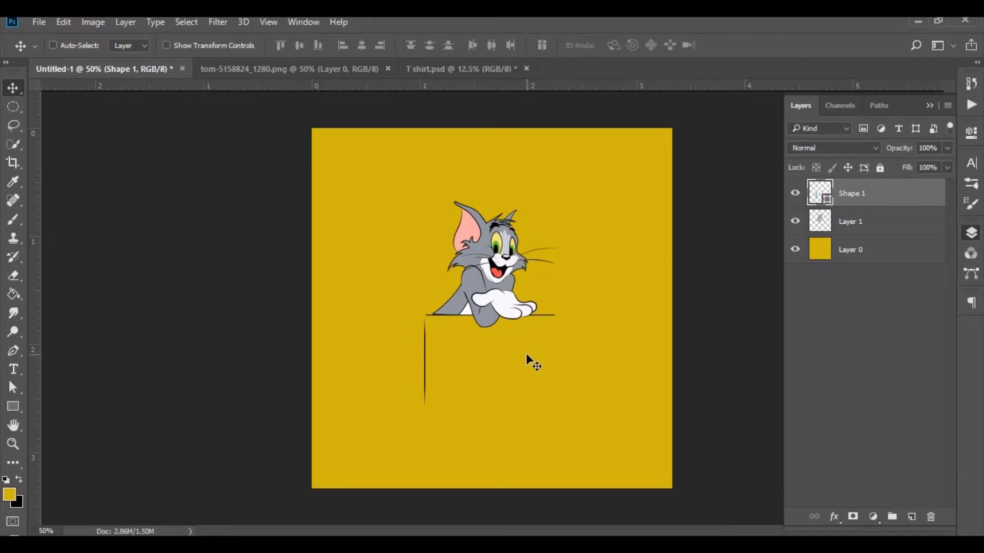
left_click_drag(865, 180, 912, 517)
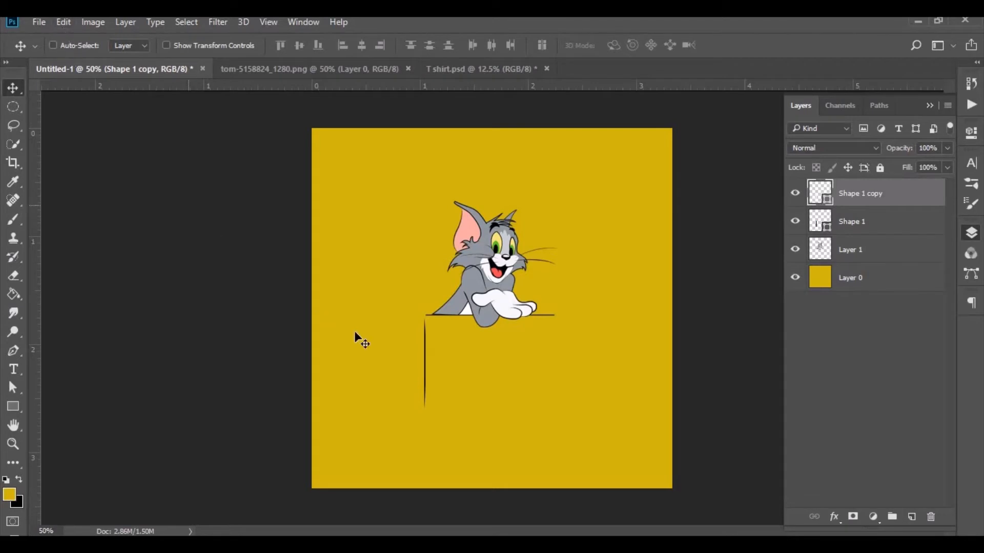
left_click_drag(433, 368, 561, 367)
key("Left")
key("Left")
key("Left")
key("Left")
key("Left")
key("Left")
- Duplicate the right vertical line, set its height to 70% and rotation to 60°, and attach it at that line's lower end
left_click_drag(896, 190, 911, 514)
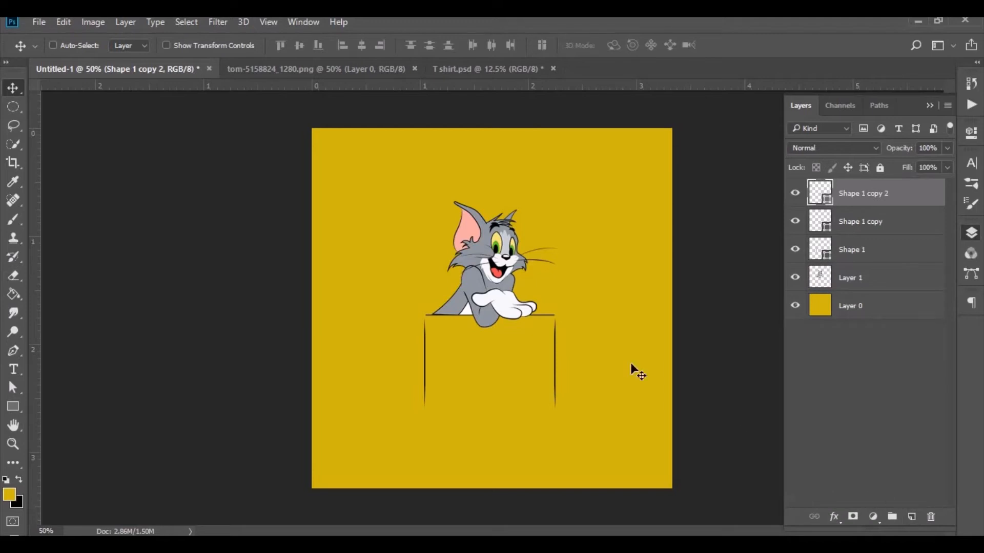
left_click(72, 19)
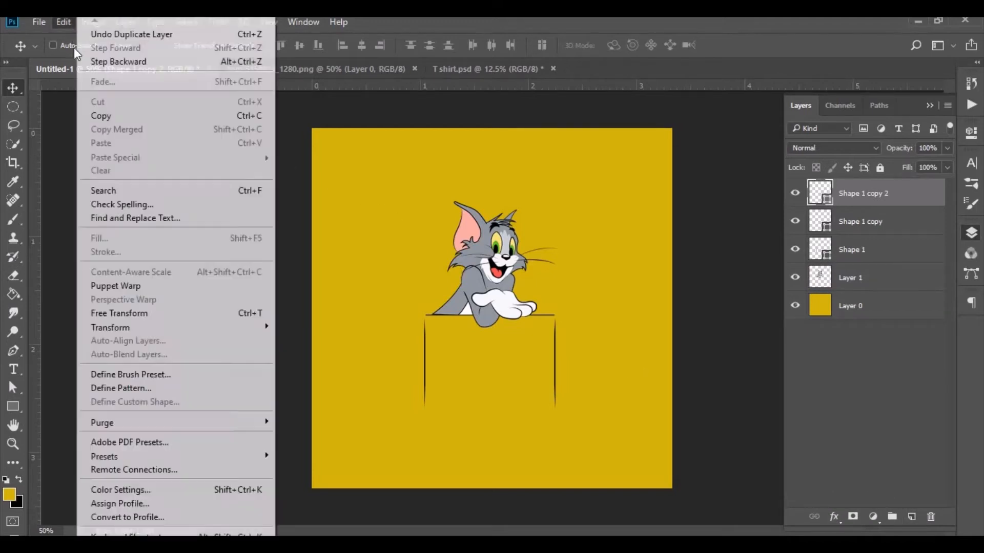
left_click(128, 313)
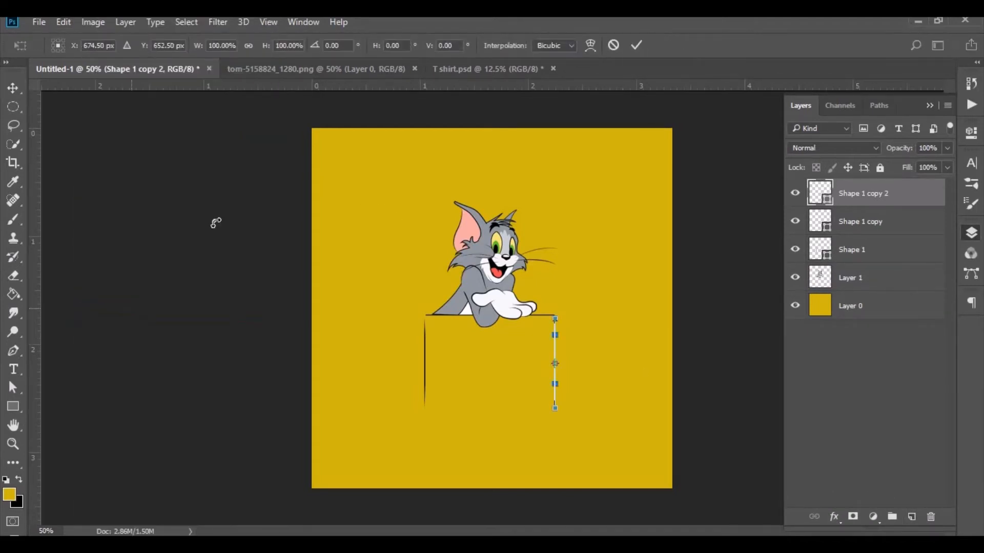
left_click(281, 45)
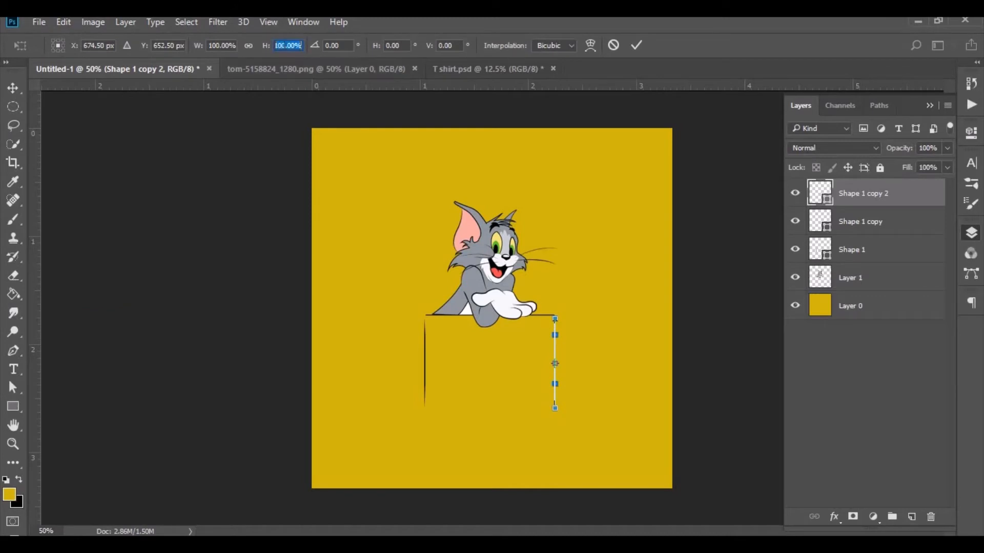
type("70")
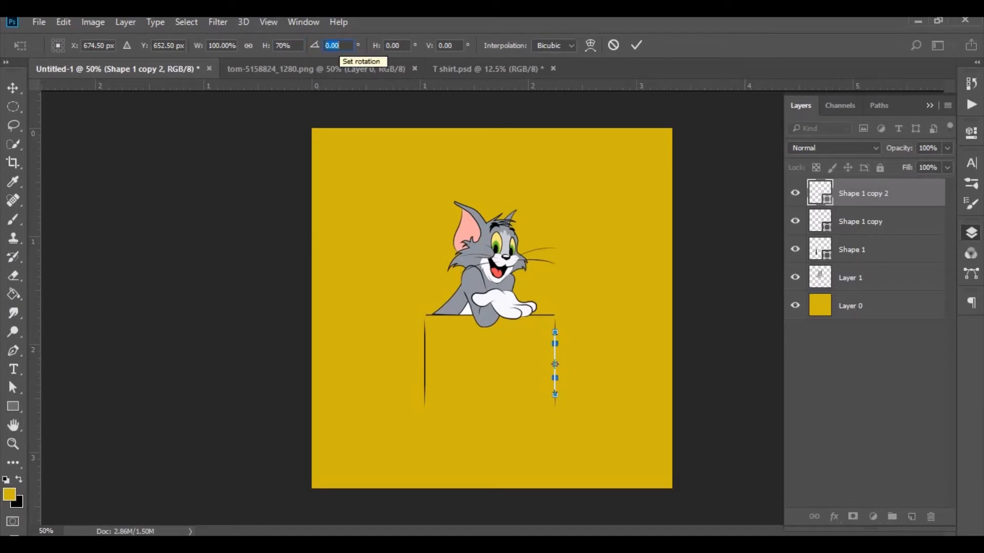
type("60")
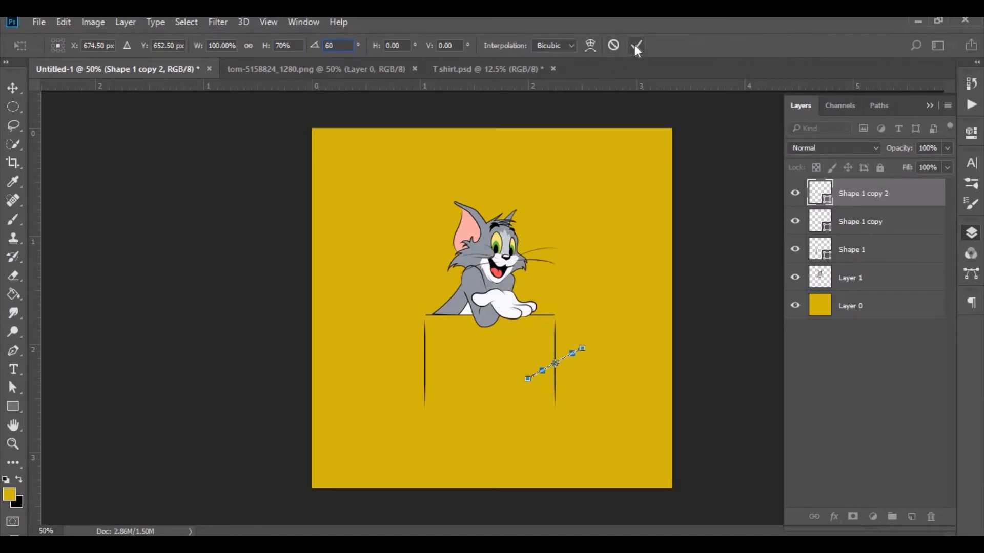
left_click(636, 47)
left_click_drag(617, 346, 586, 401)
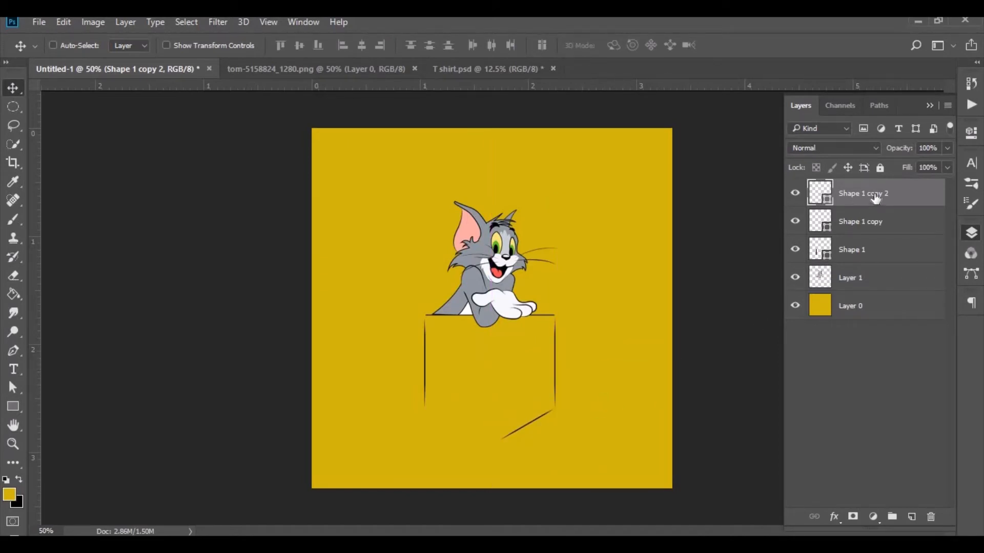
- Attach a horizontally flipped copy of the slanted line below the left vertical line, and shift the cat and all pocket lines up slightly
left_click_drag(876, 198, 912, 517)
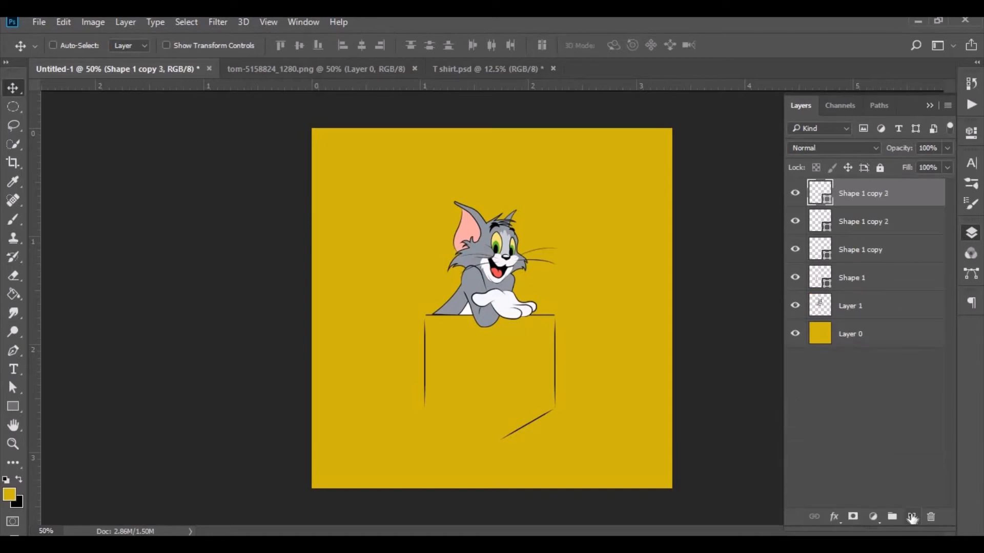
left_click(64, 24)
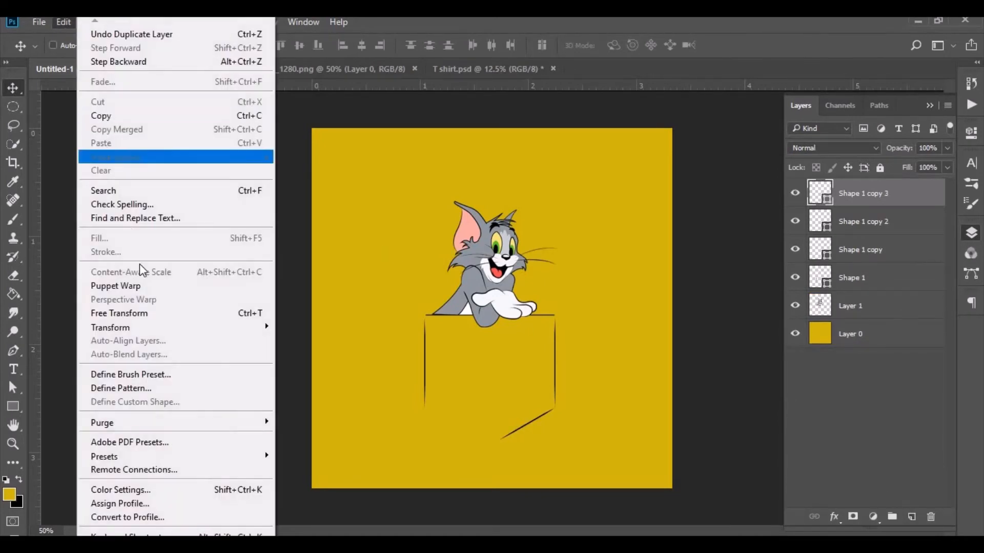
left_click(145, 313)
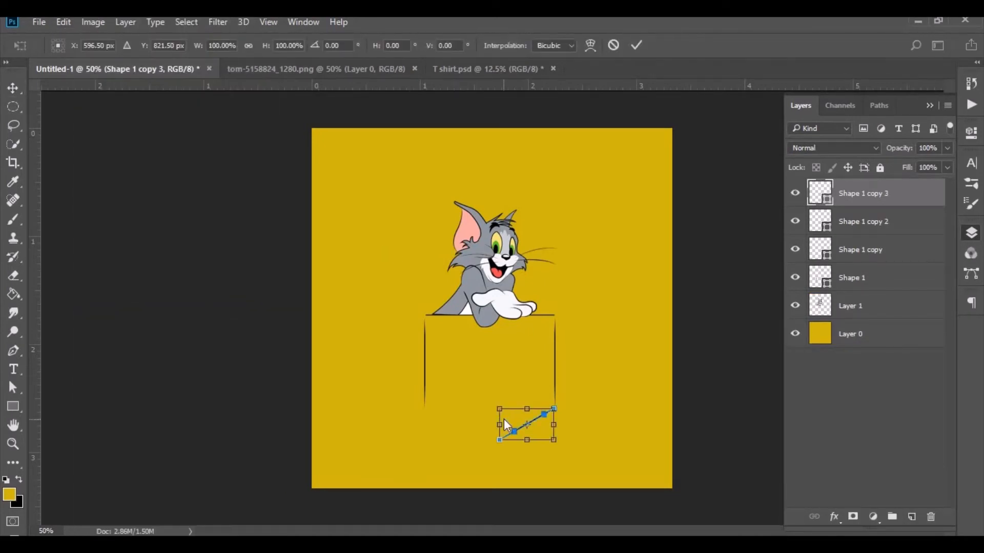
right_click(504, 420)
left_click(539, 391)
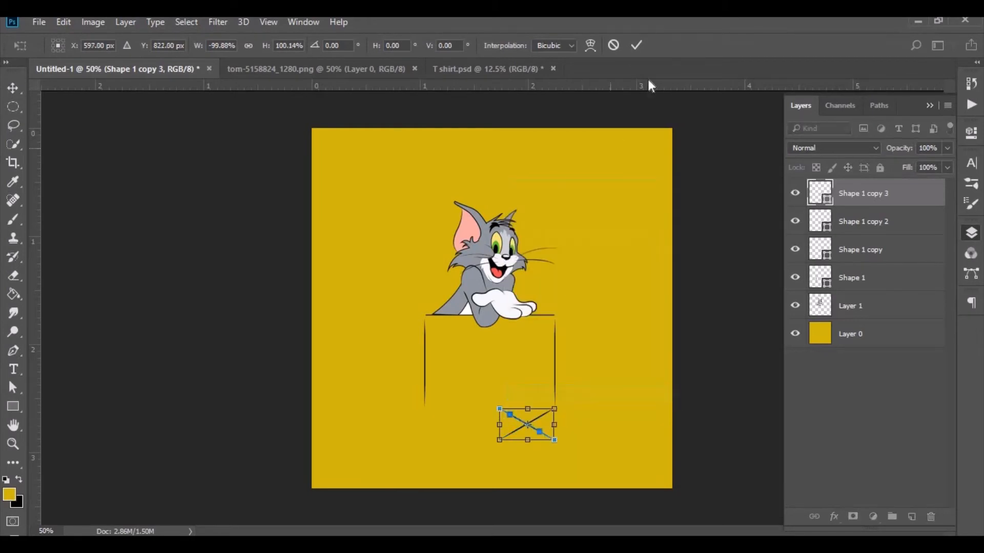
left_click(635, 47)
left_click_drag(603, 313, 538, 309)
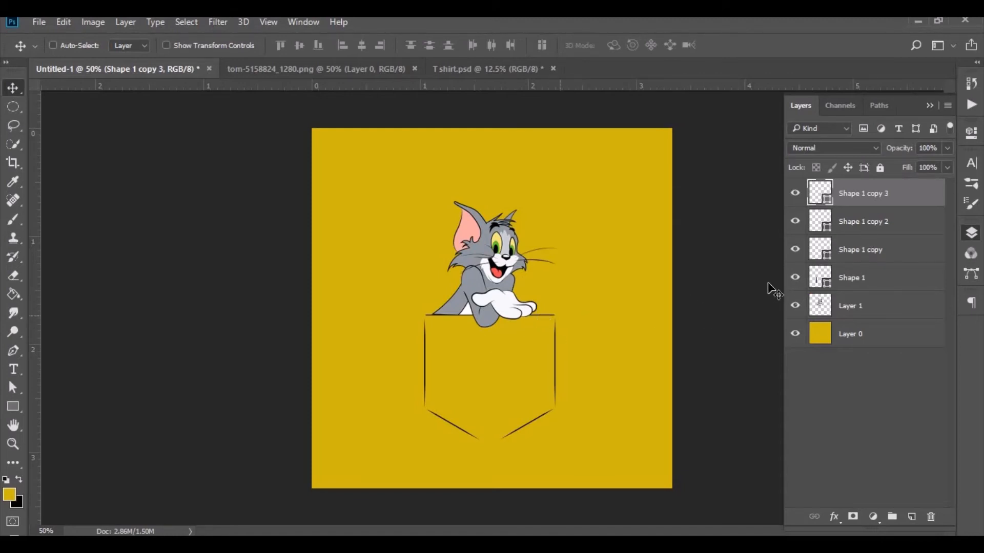
left_click(850, 313, "shift")
mouse_move(469, 346)
left_mouse_down()
mouse_move(469, 328)
mouse_move(477, 333)
mouse_move(467, 328)
left_mouse_up()
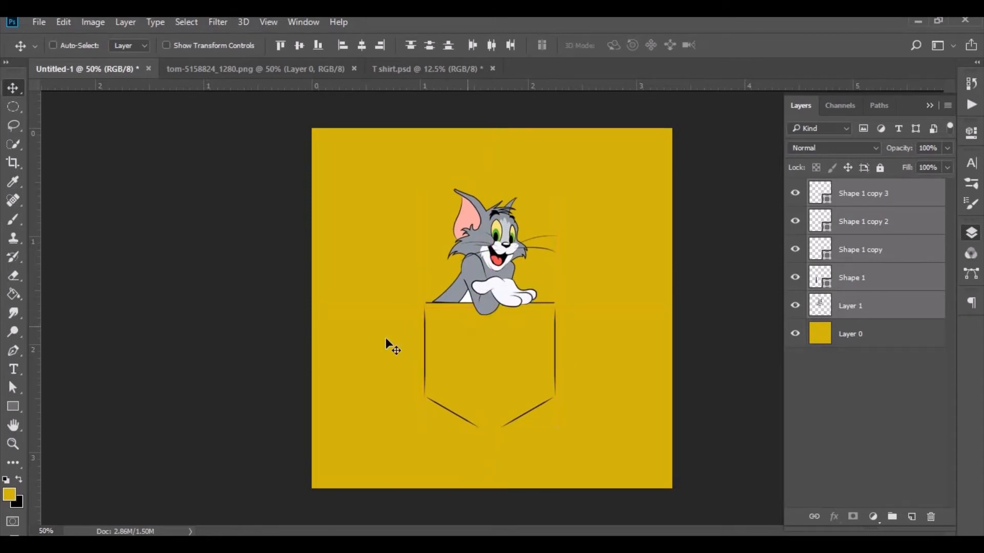
- Add the text "WHERE'S THE MONEY?" beside the pocket, with one word on each of three lines
left_click(18, 375)
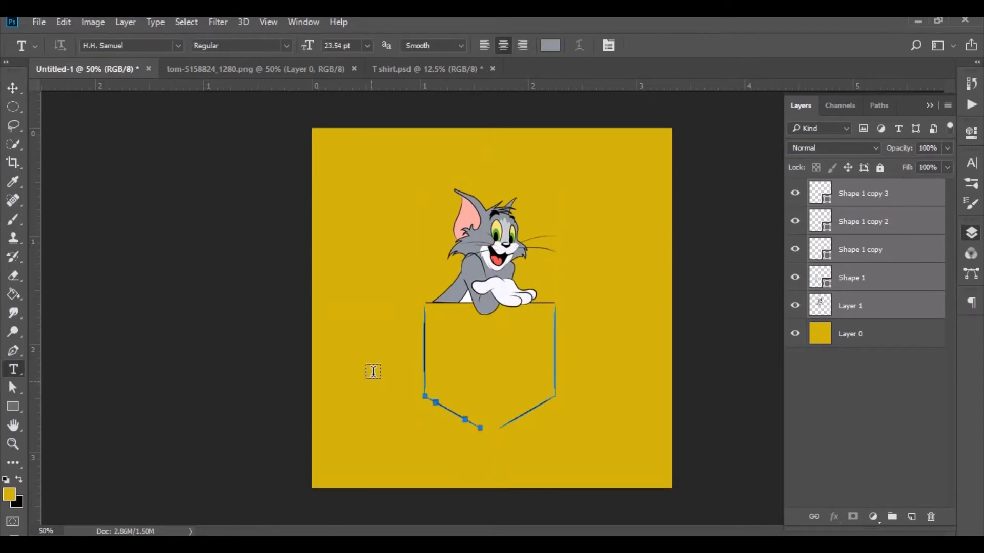
left_click(452, 371)
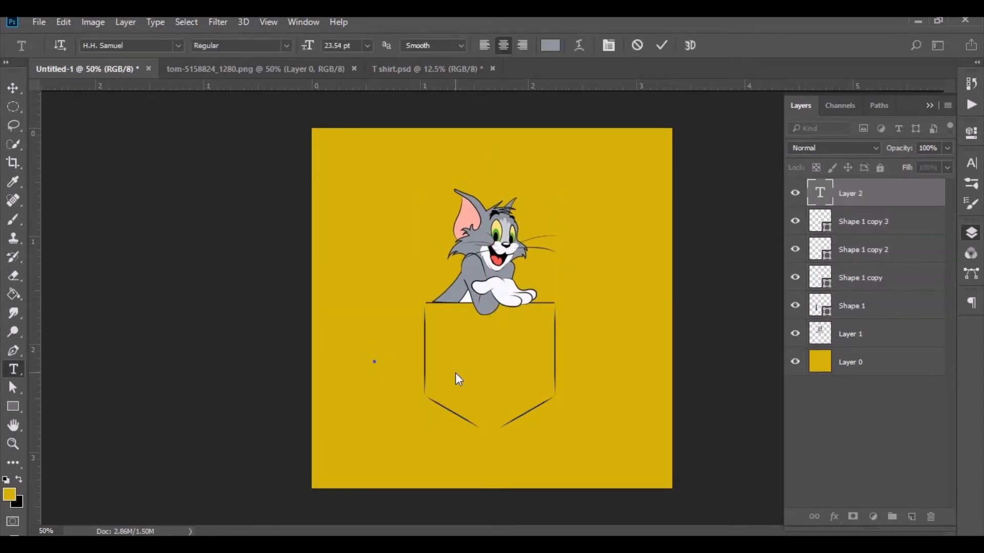
type("WHE")
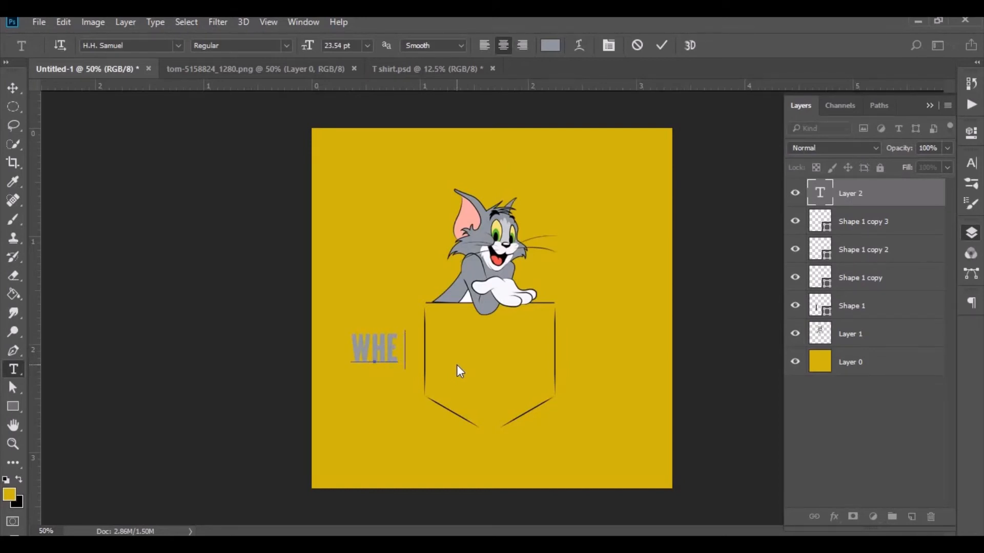
type("RE'")
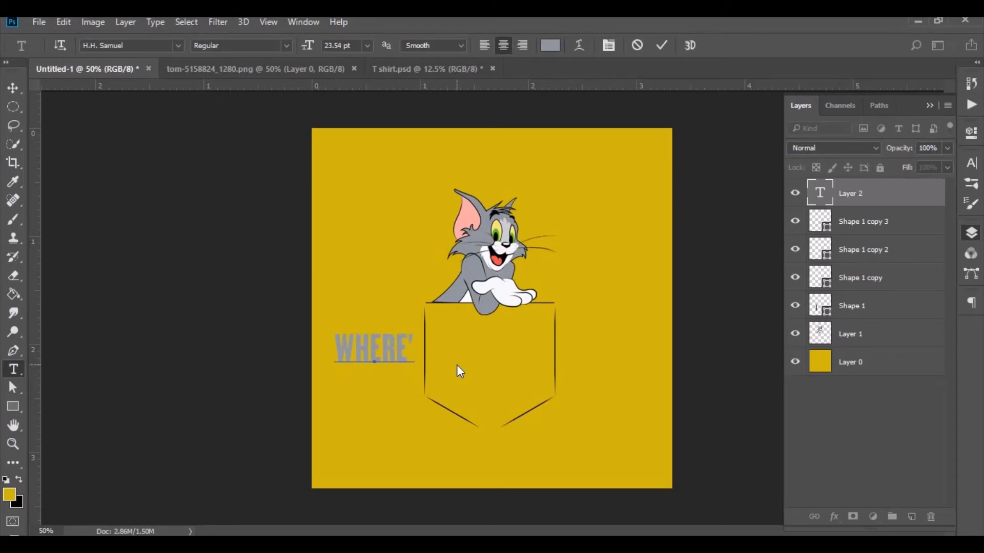
type("S")
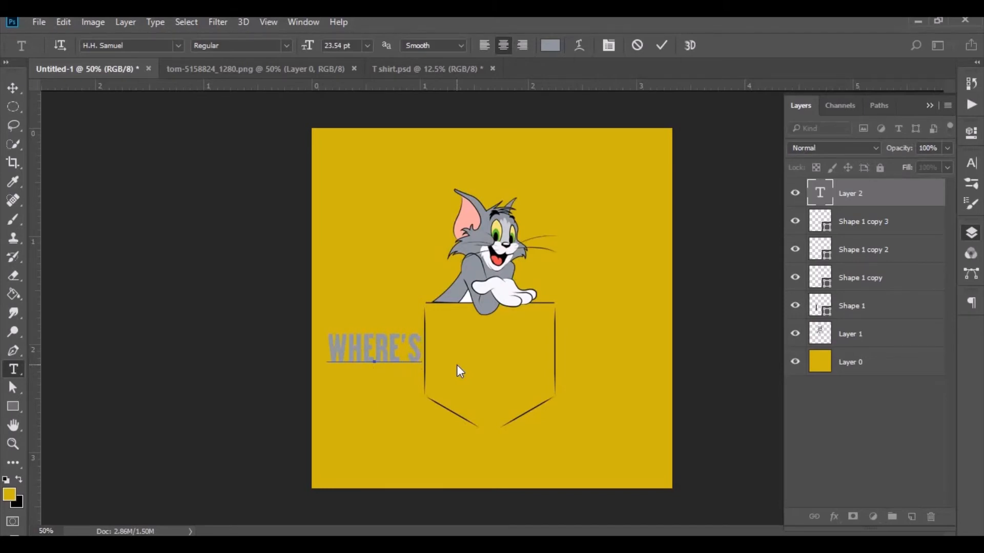
key("Return")
type("THE")
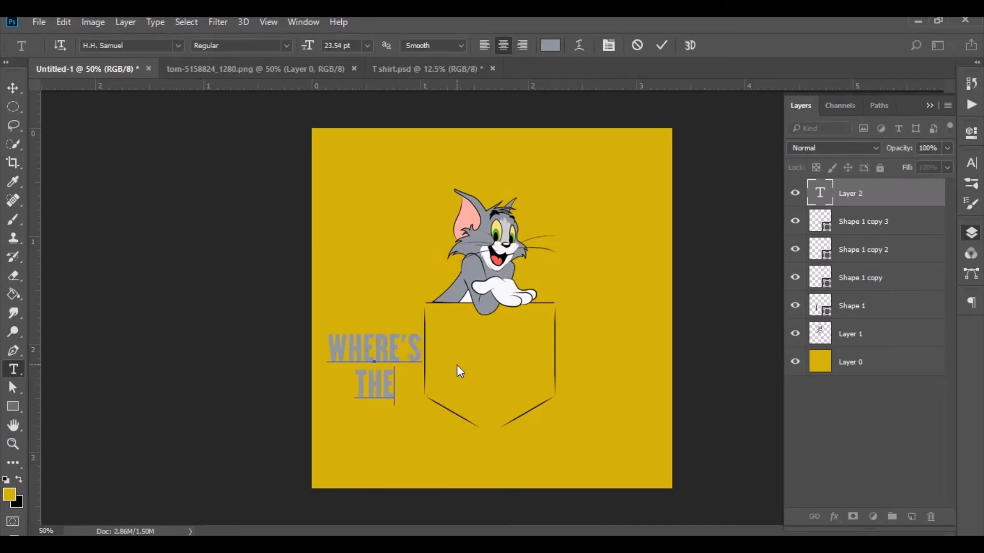
key("Return")
type("MONEY")
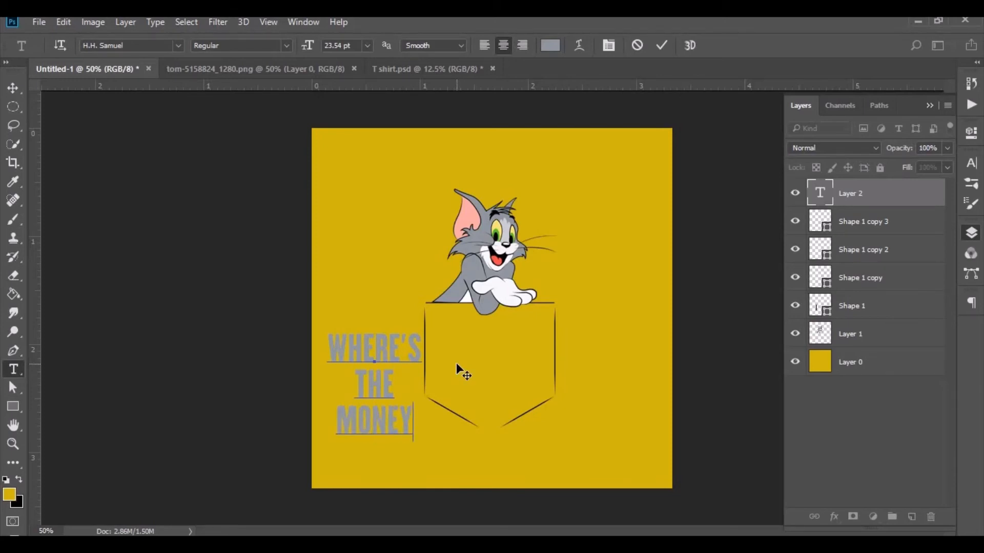
type("?")
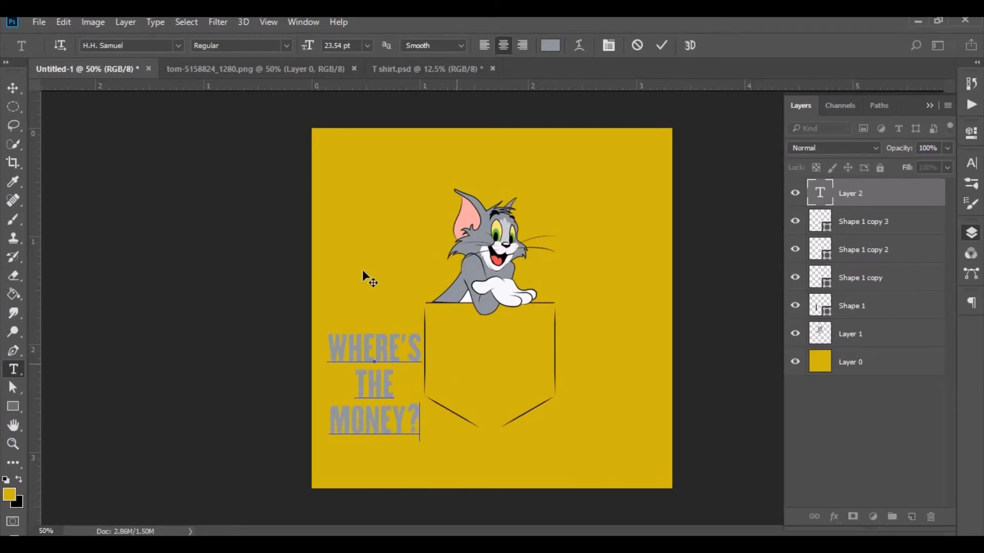
left_click(13, 88)
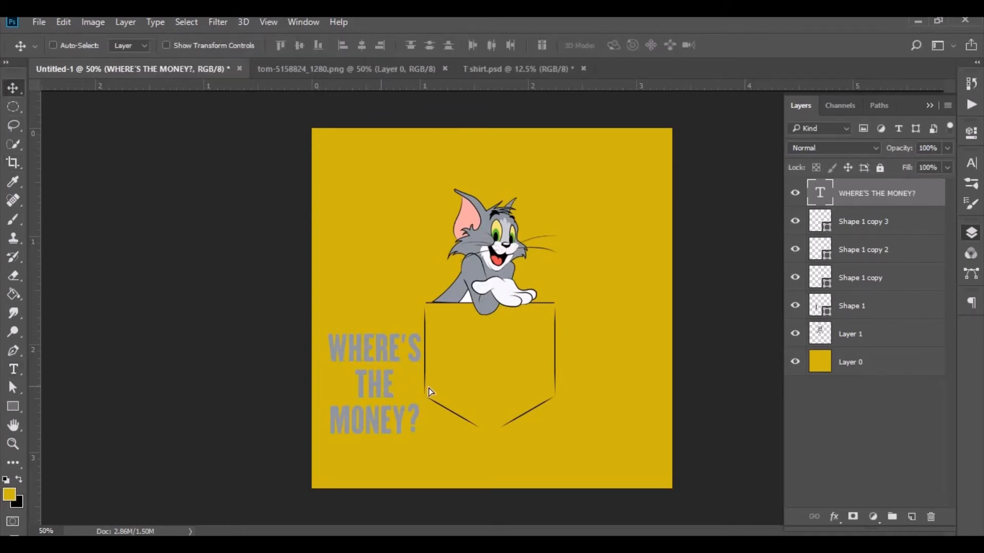
- Move the text inside the pocket outline, scale it to 87.80%, and centre it between the lines
left_click_drag(428, 388, 497, 371)
left_click(64, 24)
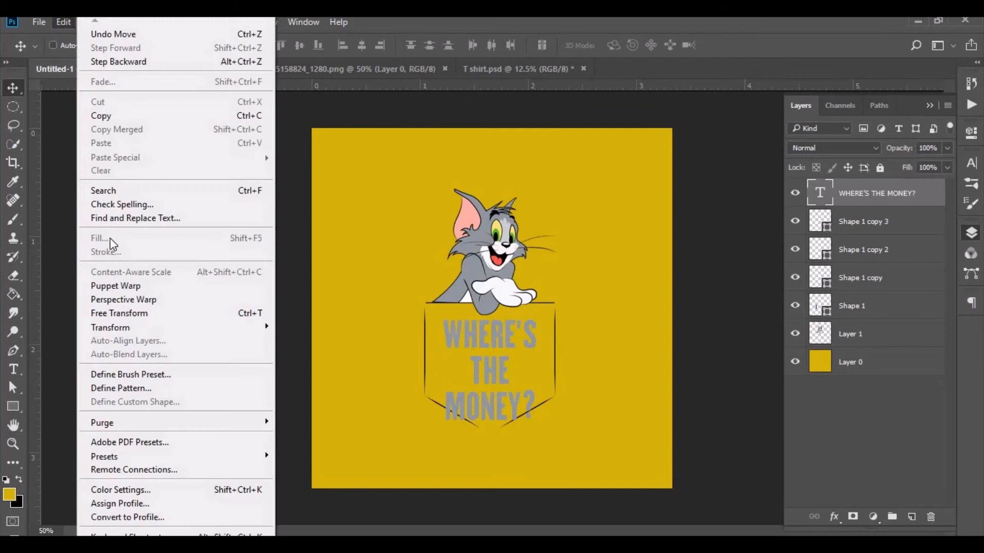
left_click(115, 313)
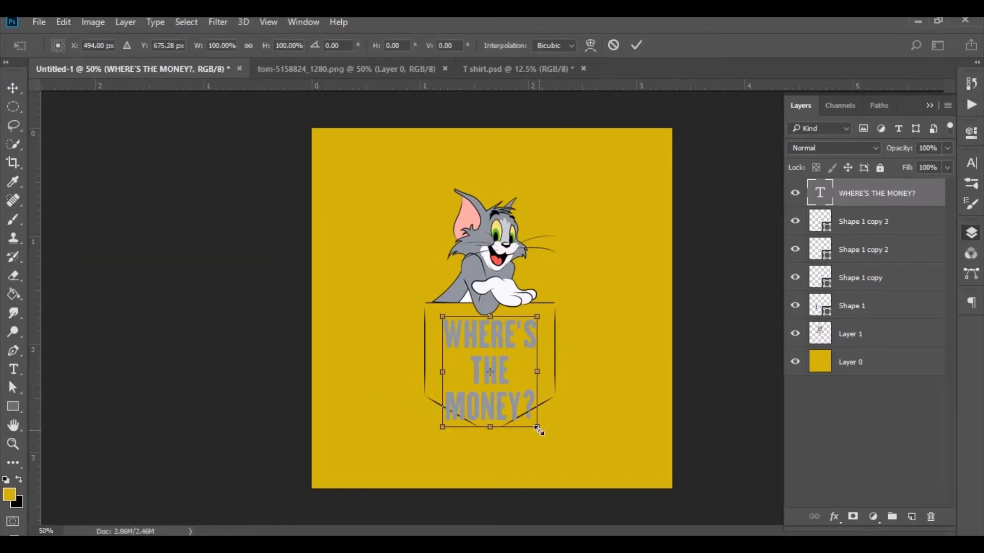
left_click_drag(538, 430, 532, 423)
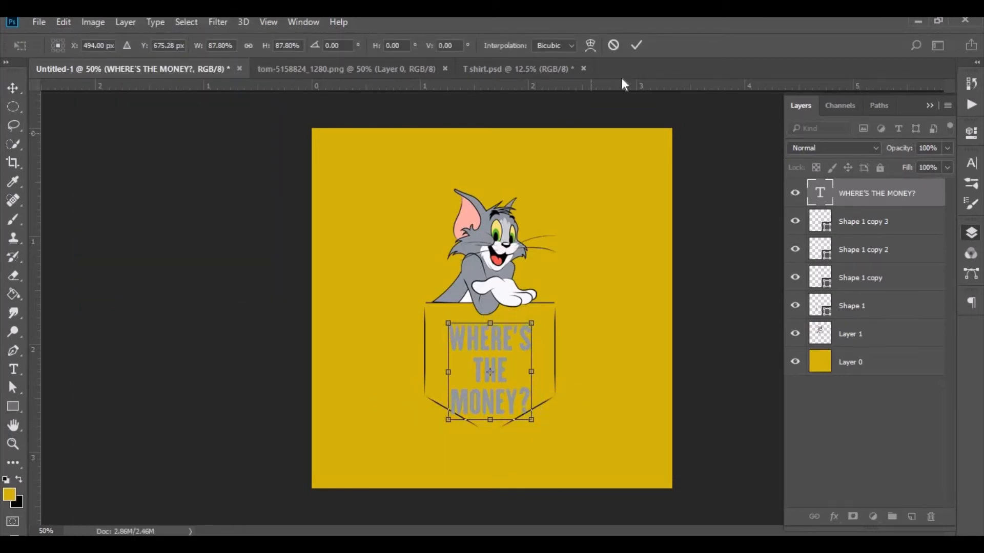
left_click(636, 45)
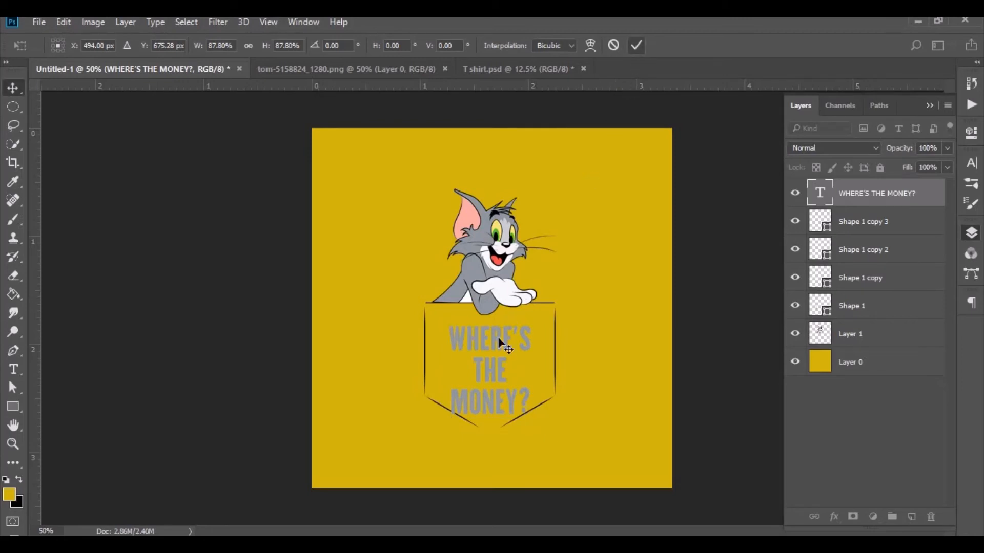
left_click_drag(487, 355, 493, 347)
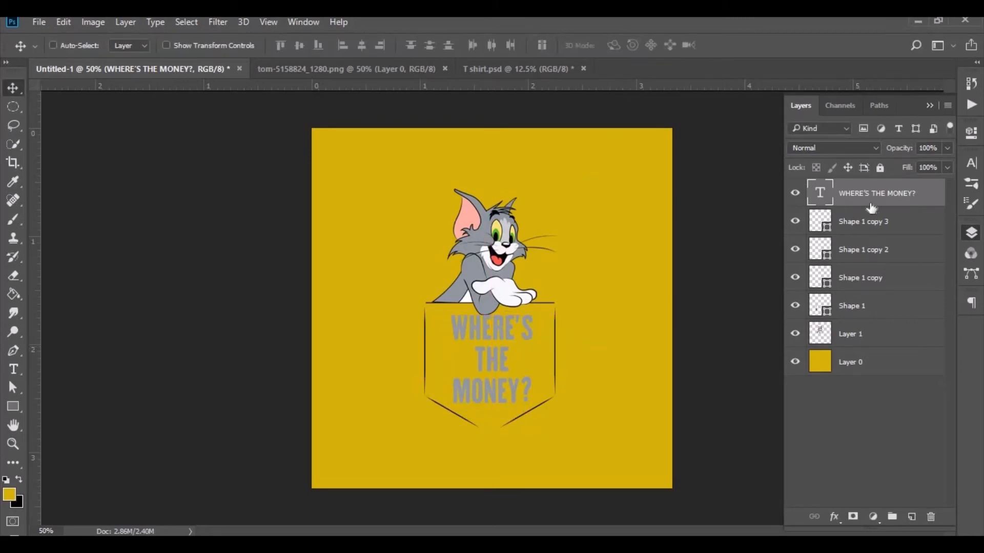
- Place the text layer beneath the cat layer and group all layers except the yellow background
left_click_drag(868, 203, 847, 343)
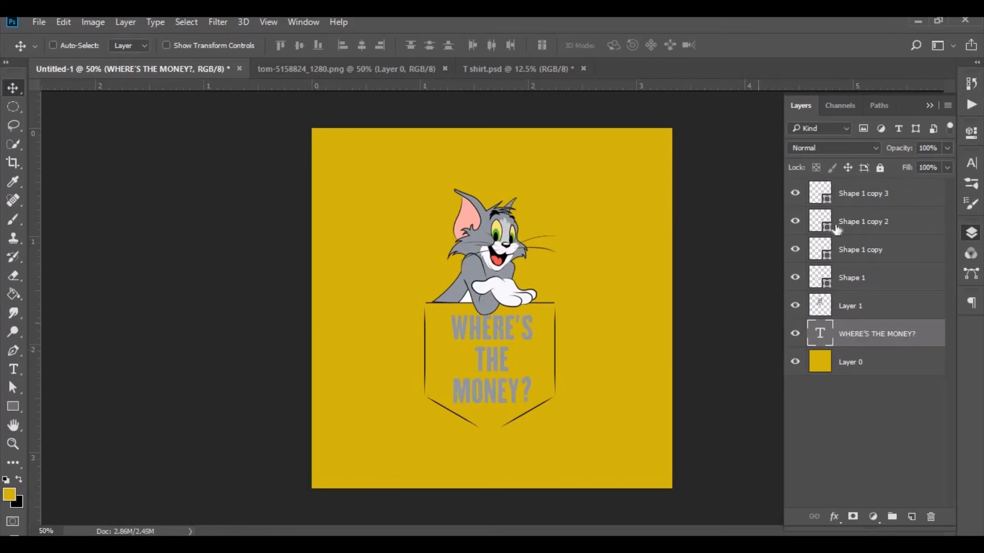
left_click(853, 199)
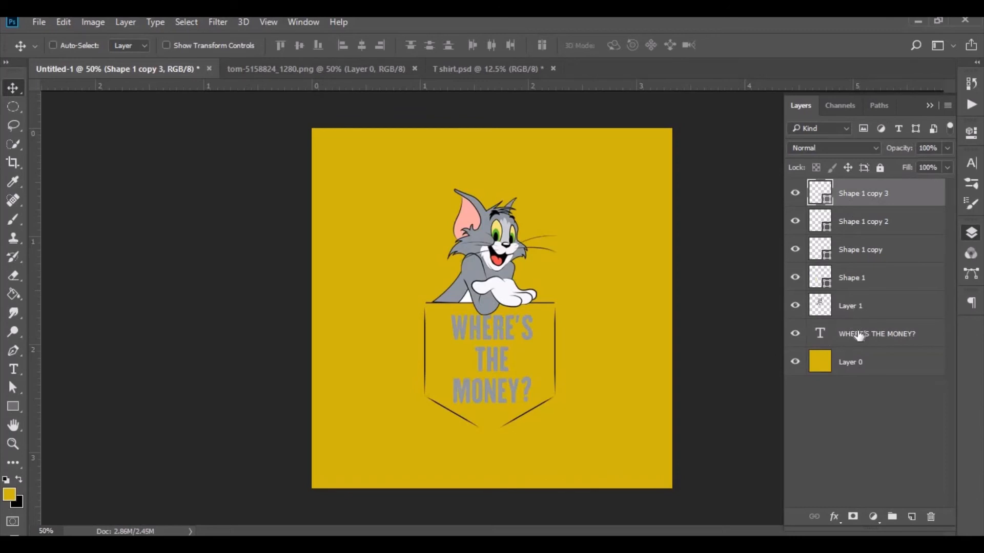
left_click(853, 334, "shift")
left_click_drag(853, 333, 892, 516)
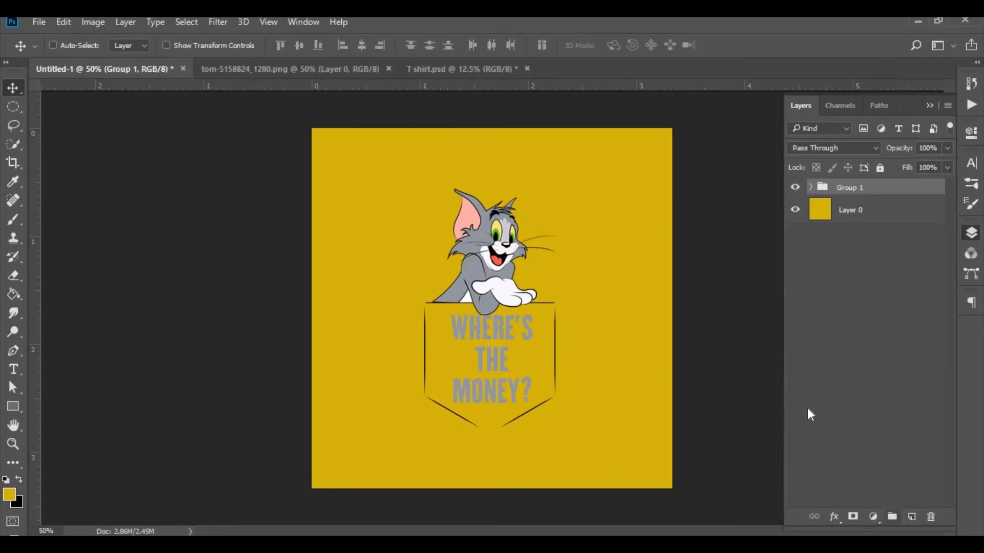
- Open the T-shirt Design smart object from T shirt.psd and copy the grouped cat design into it
left_click(413, 67)
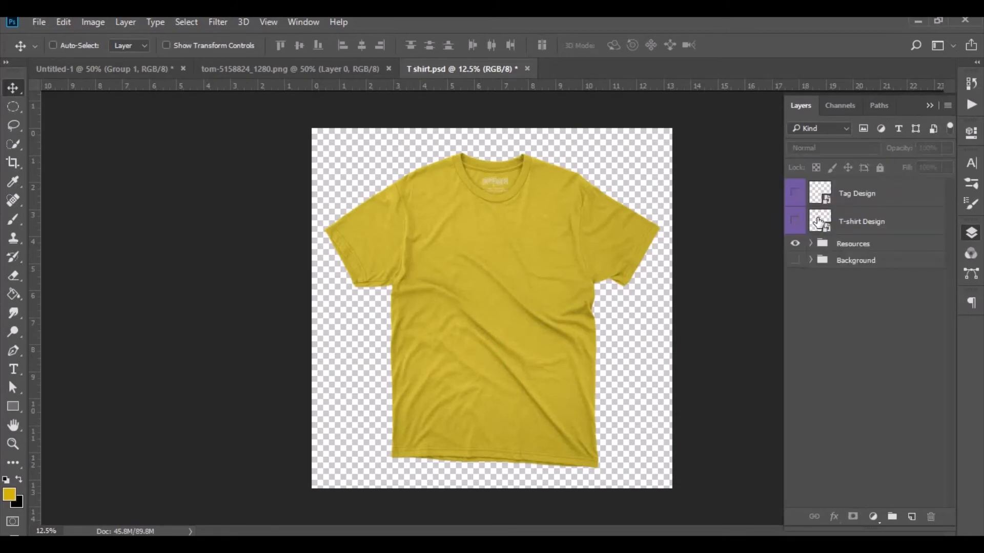
double_click(818, 221)
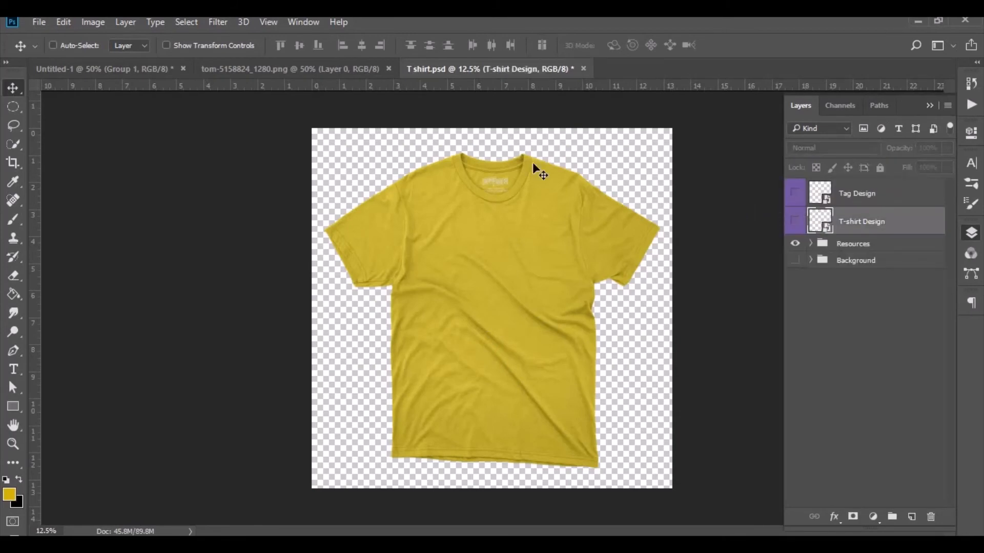
left_click(152, 66)
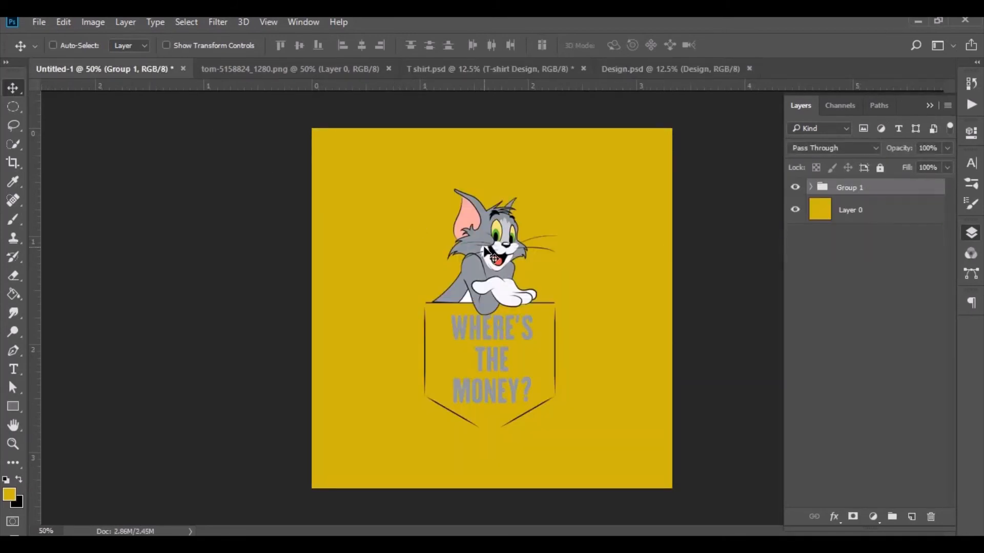
left_click_drag(484, 248, 607, 270)
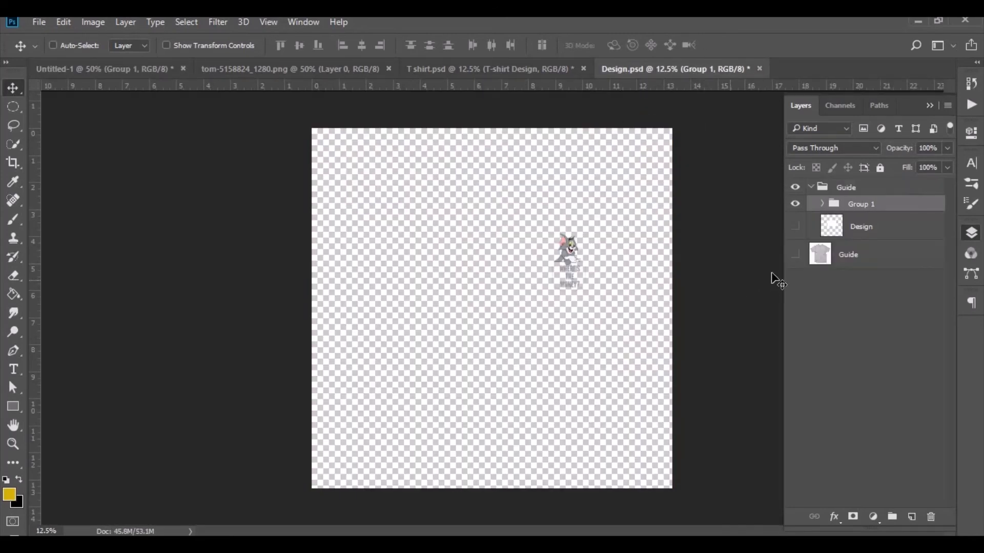
- Show the shirt guide layer, position the cat group on the chest near the right sleeve, and enlarge it to about 146%
left_click(795, 254)
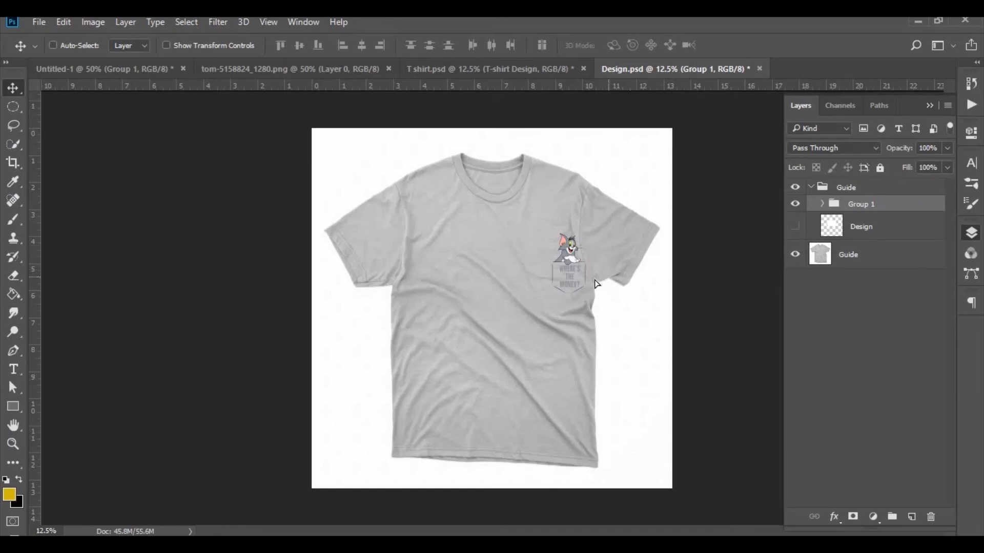
left_click_drag(596, 284, 577, 319)
key("ctrl+t")
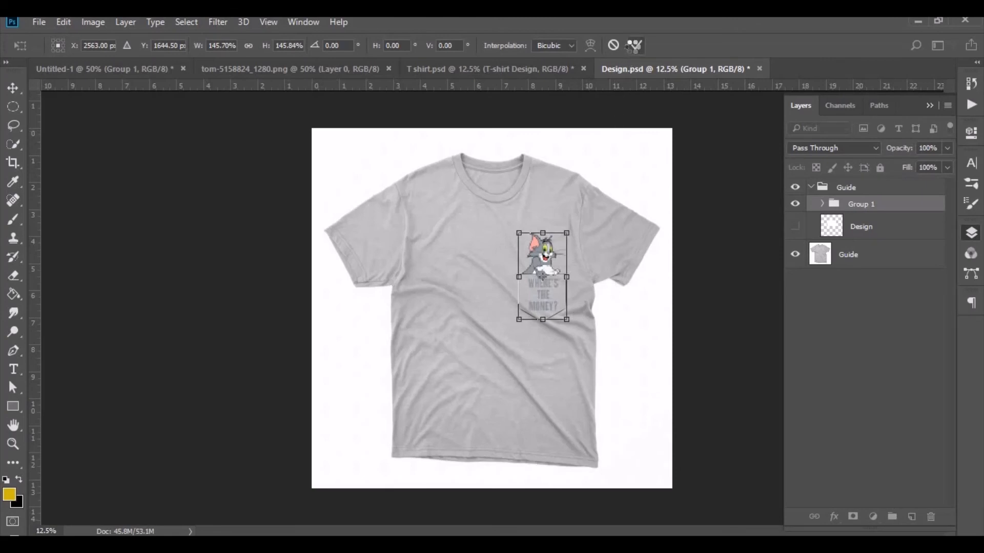
left_click(635, 46)
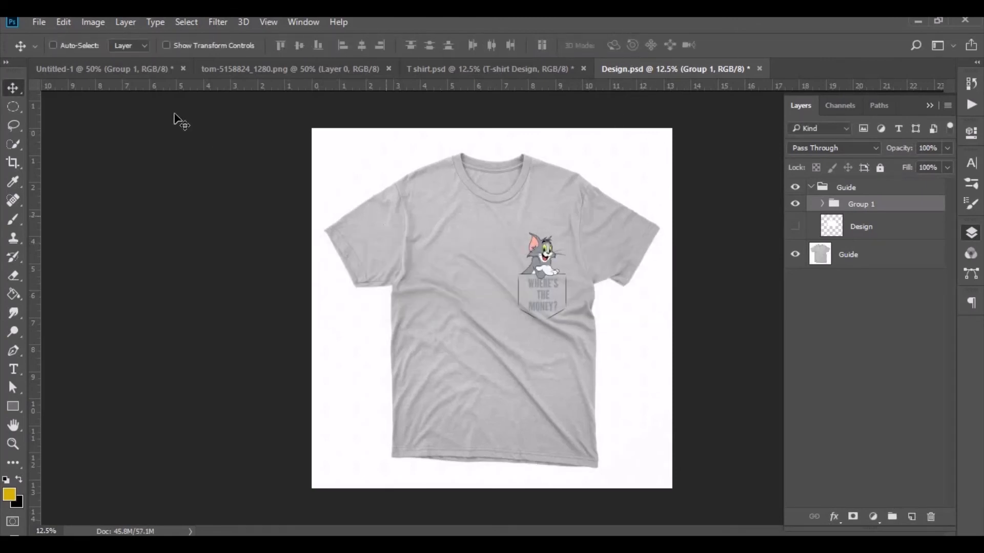
- Save Design.psd with the shirt guide shown and check the artwork on the T shirt.psd mockup
left_click(39, 23)
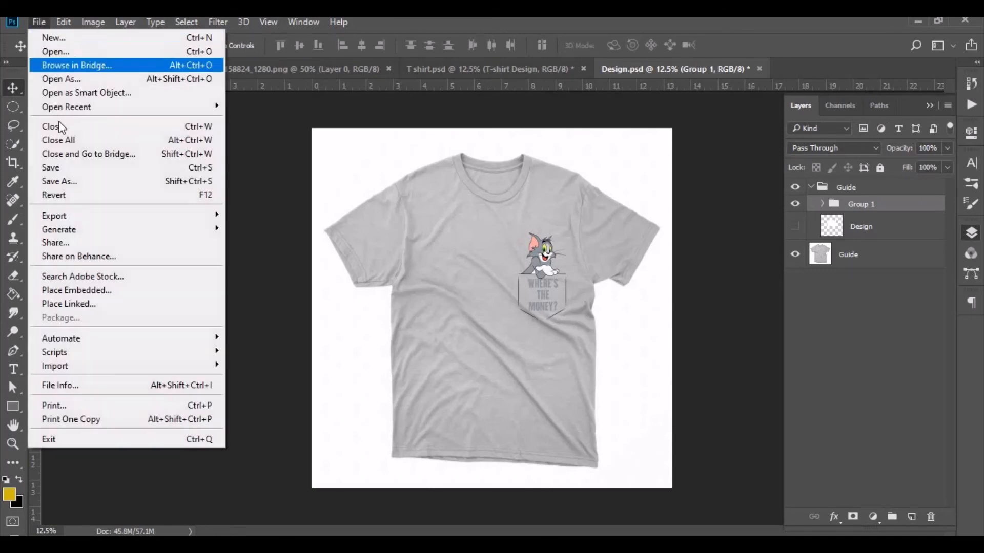
left_click(75, 169)
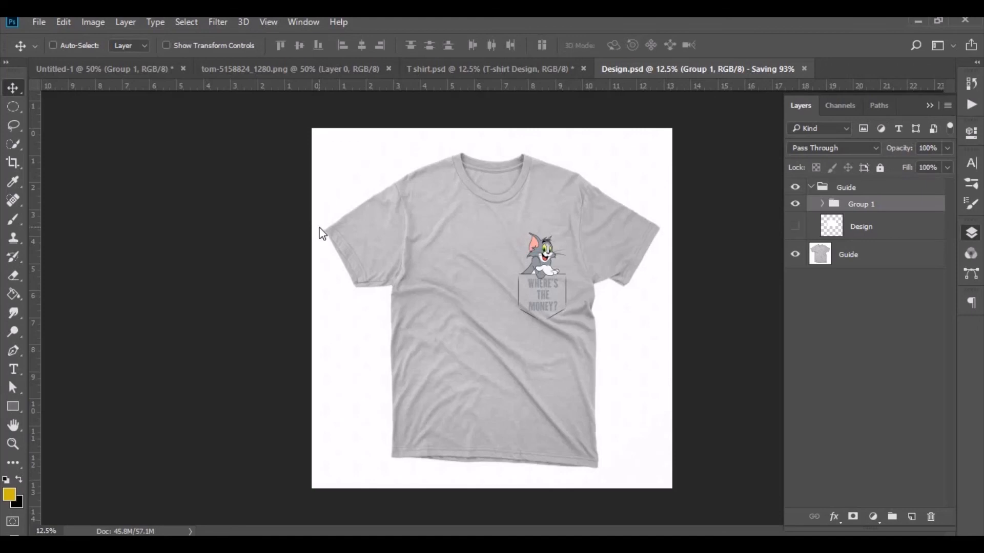
left_click(482, 73)
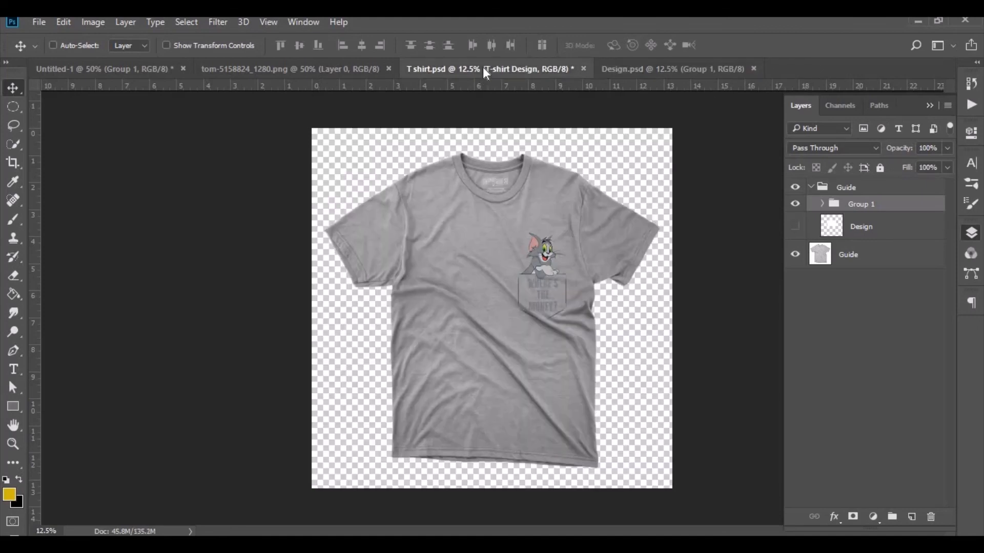
- Hide the shirt guide layer in Design.psd, save the file, and return to the T shirt.psd mockup
left_click(691, 68)
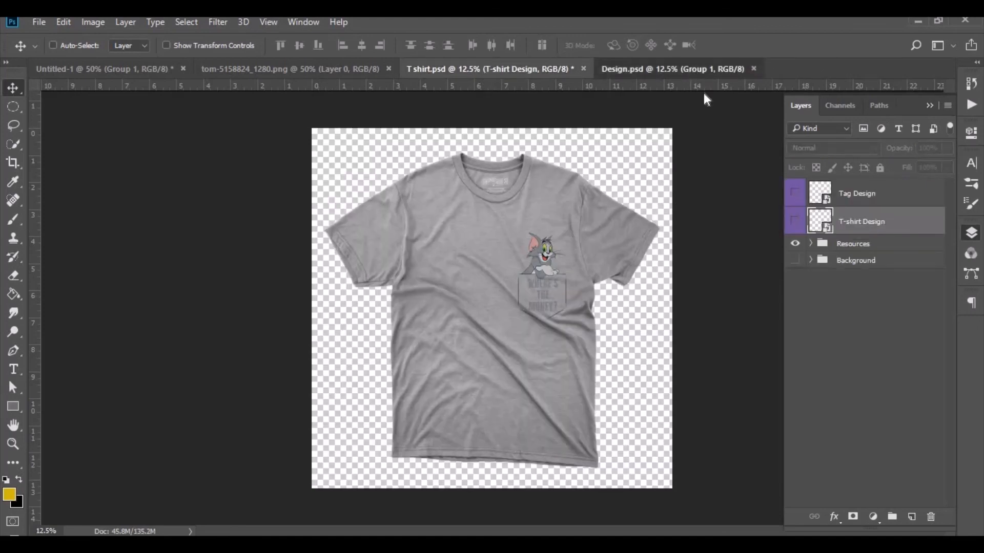
left_click(796, 255)
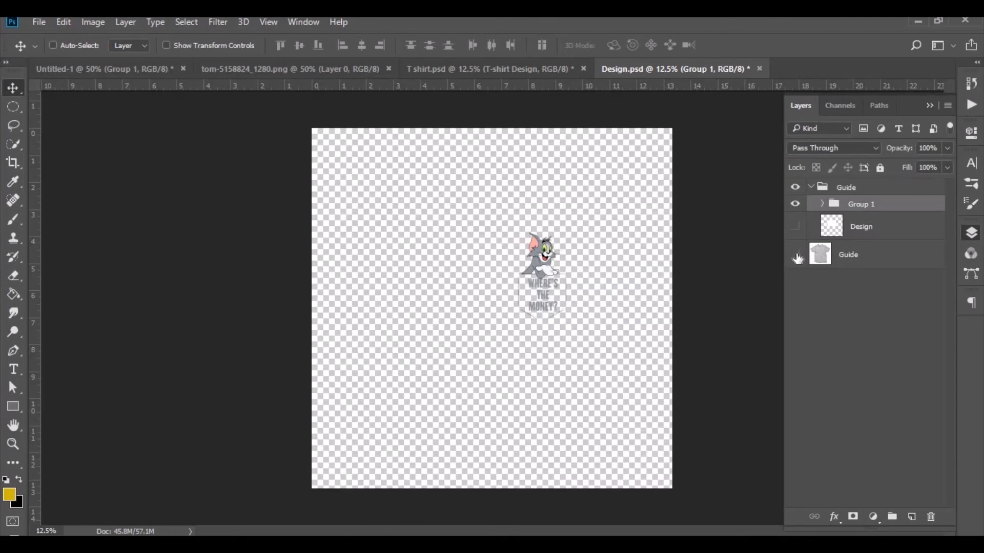
left_click(33, 22)
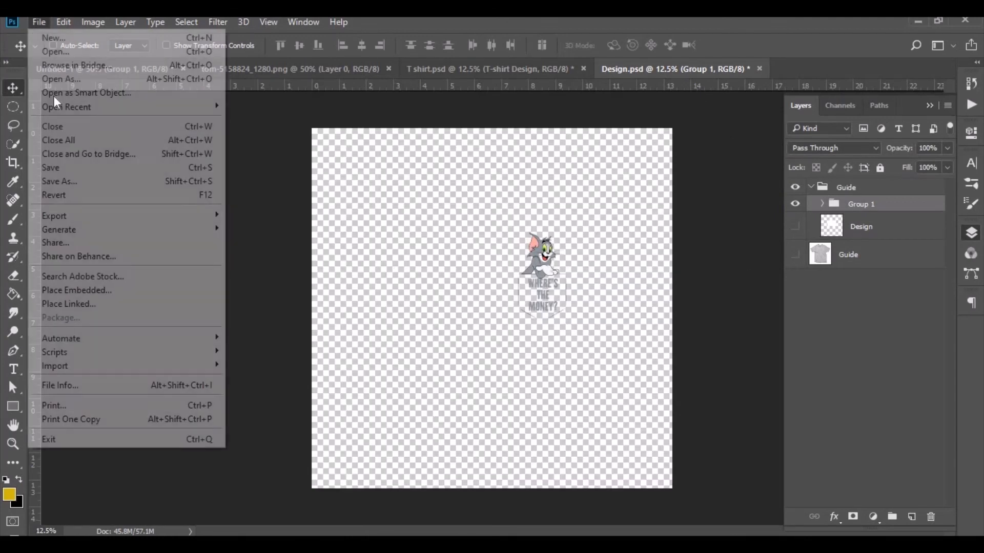
left_click(151, 168)
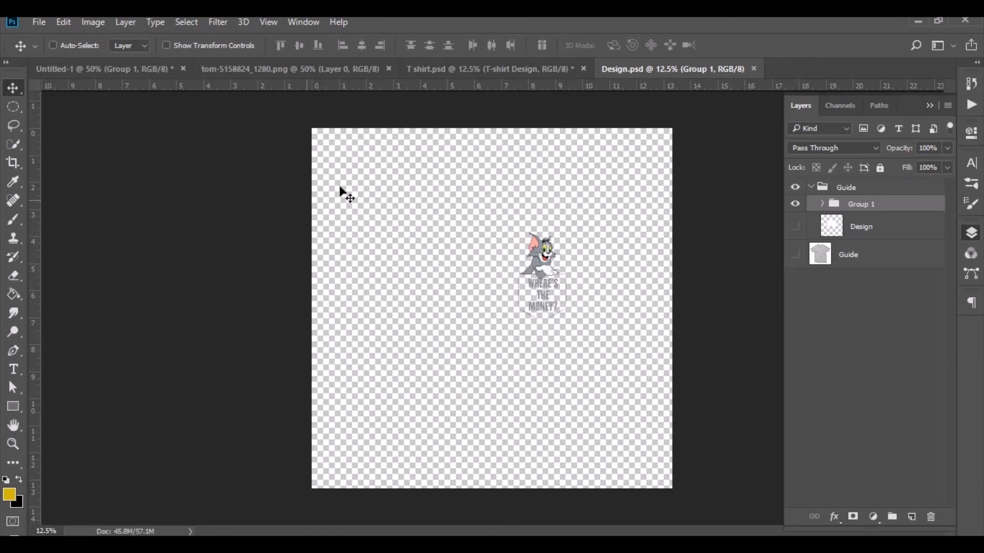
left_click(467, 75)
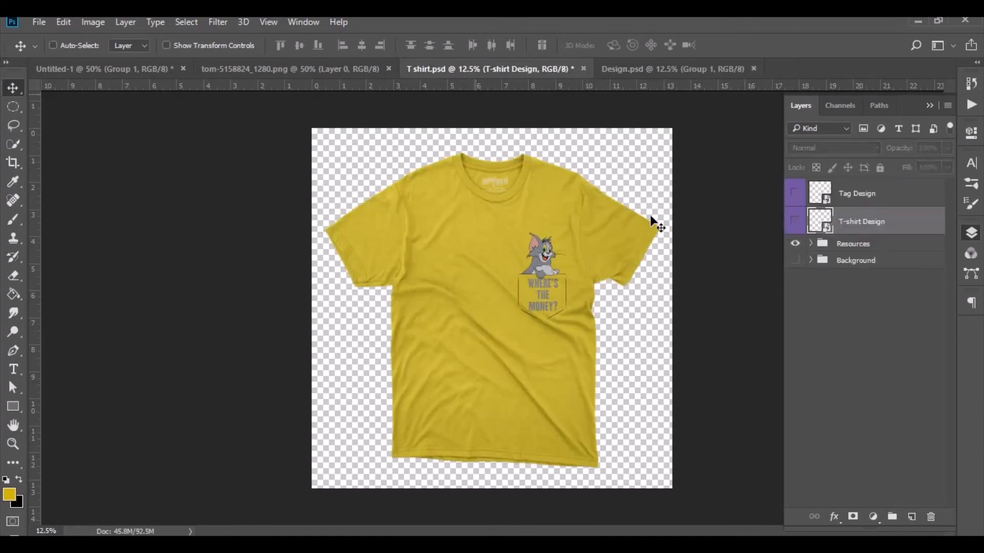